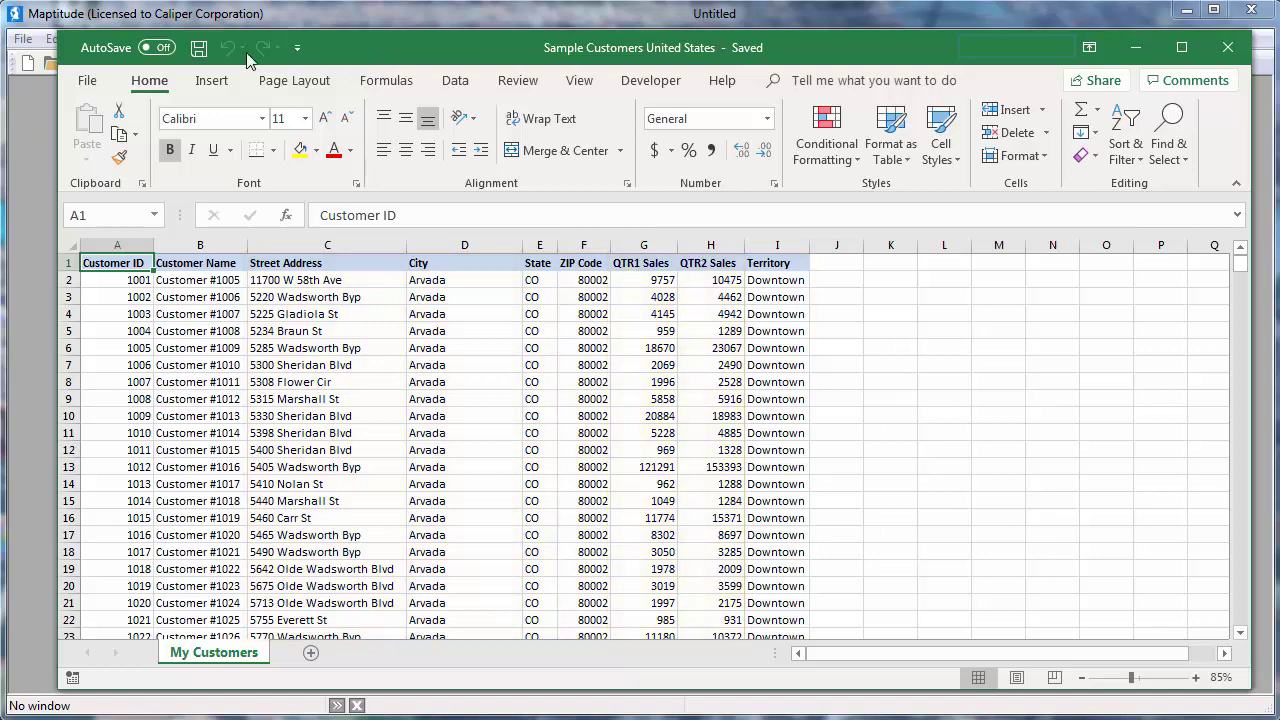
Create a new spreadsheet-data workspace named 'My Data Analysis'.
{"action": "left_click", "coordinate": [193, 27]}
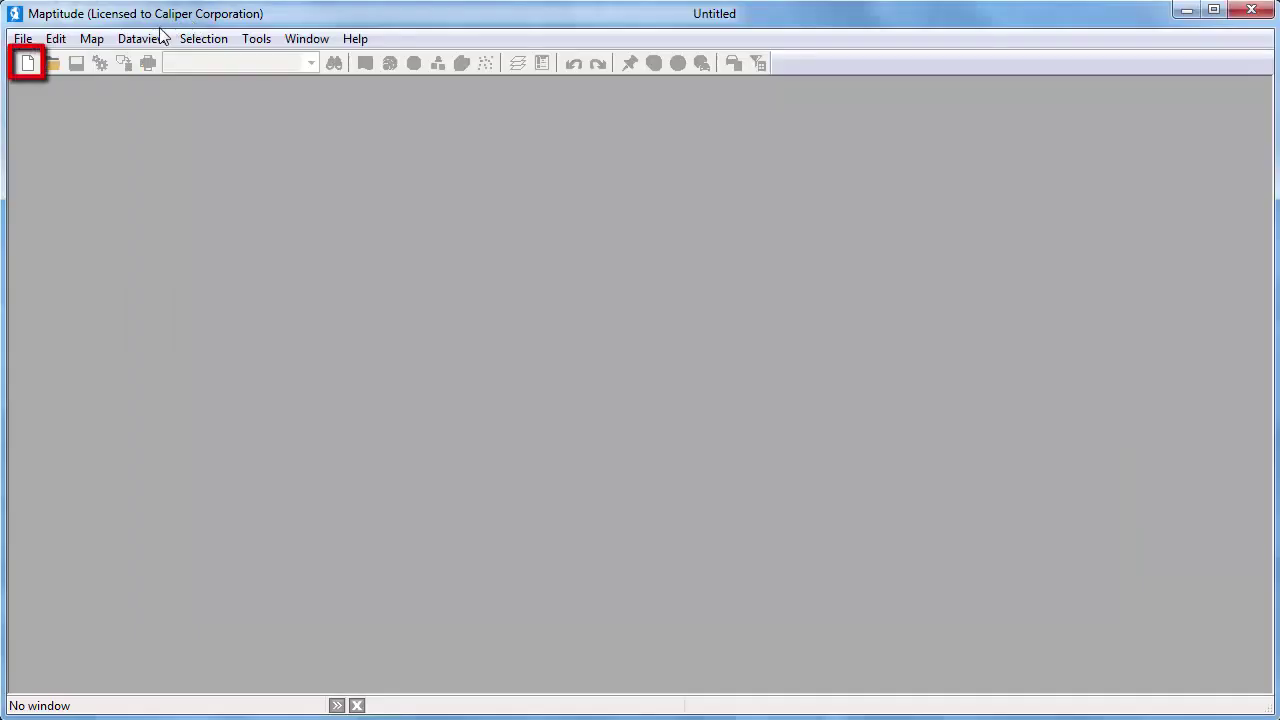
{"action": "left_click", "coordinate": [27, 65]}
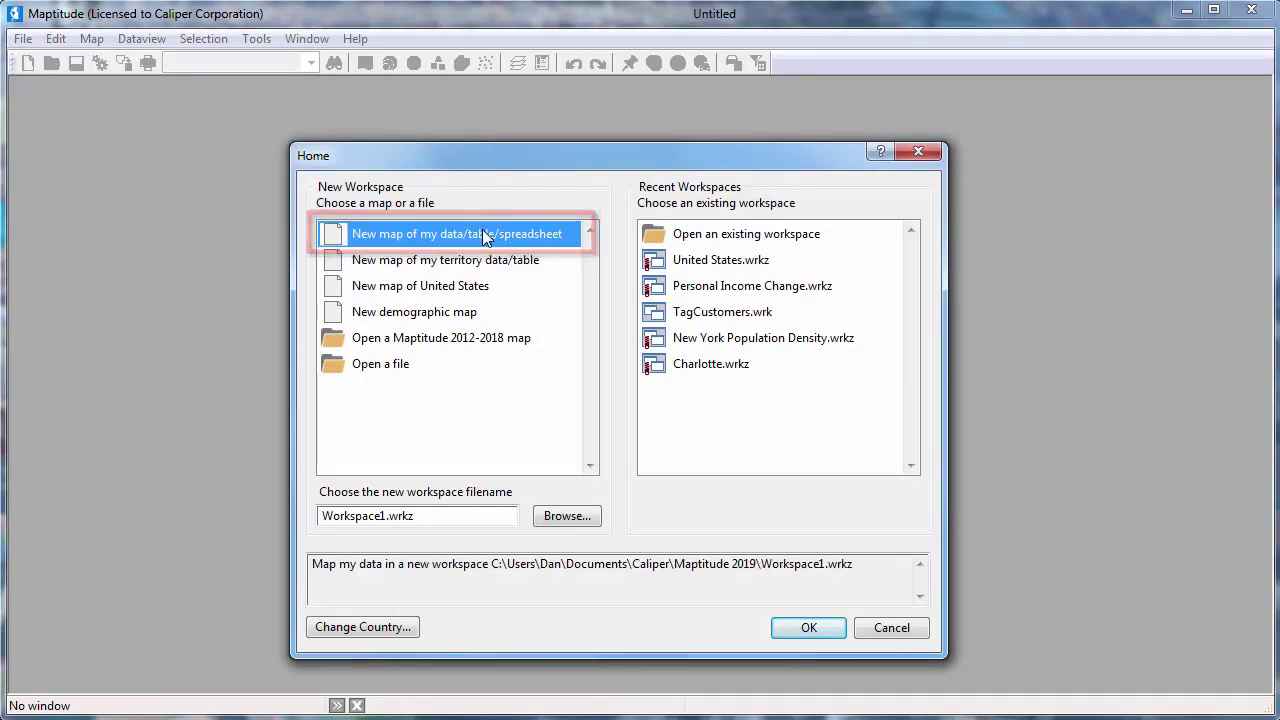
{"action": "left_click", "coordinate": [456, 515]}
{"action": "double_click", "coordinate": [456, 515]}
{"action": "type", "text": "My Data Analysis"}
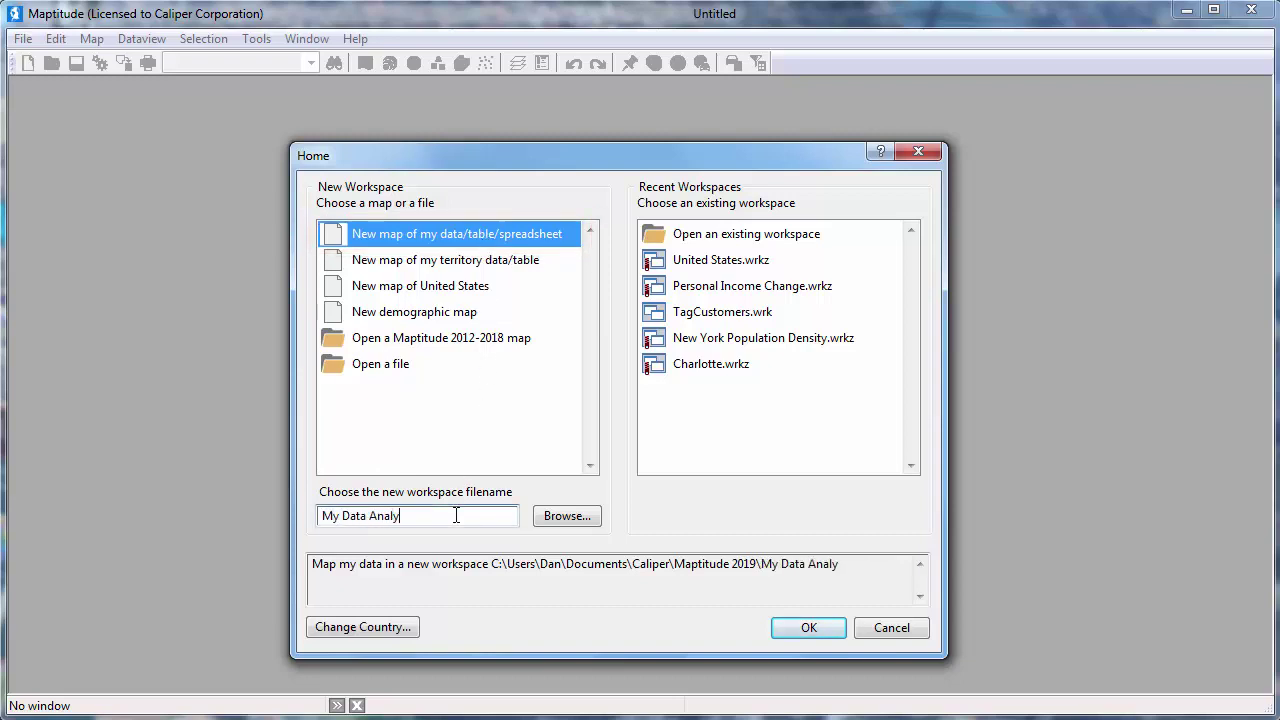
{"action": "left_click", "coordinate": [792, 630]}
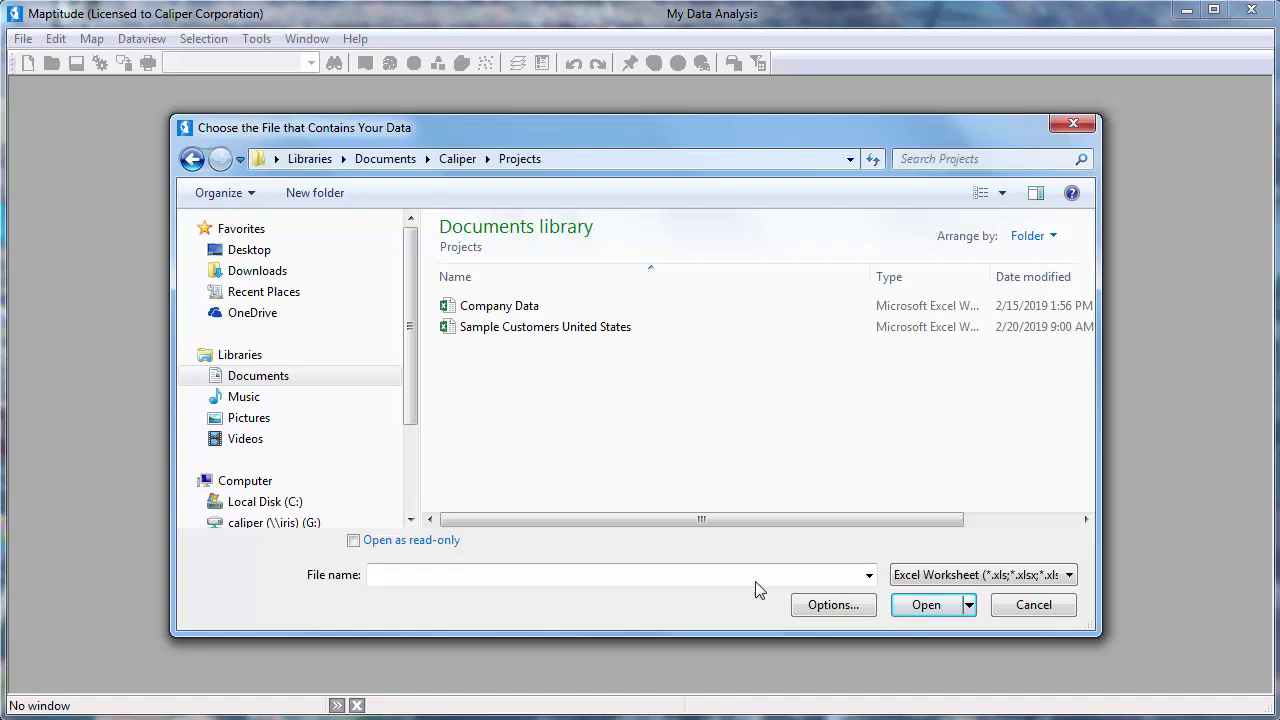
Load the My Customers sheet from the Sample Customers United States workbook.
{"action": "left_click", "coordinate": [597, 333]}
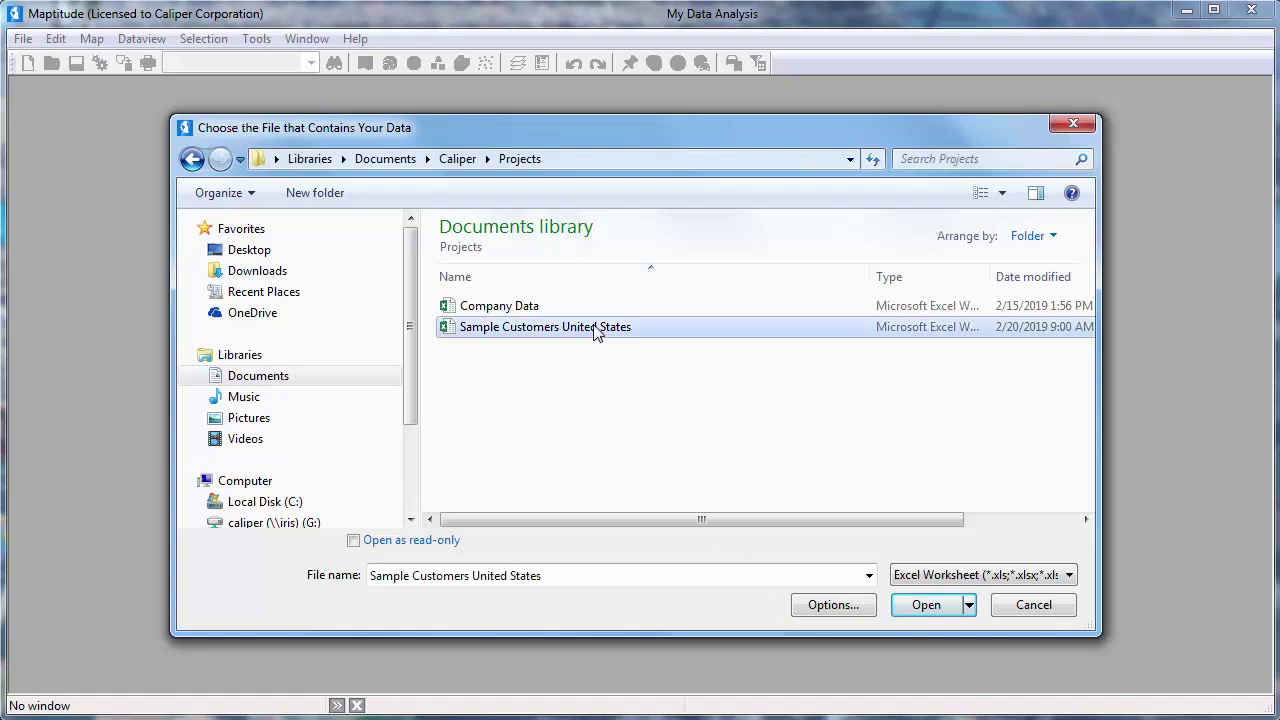
{"action": "left_click", "coordinate": [909, 600]}
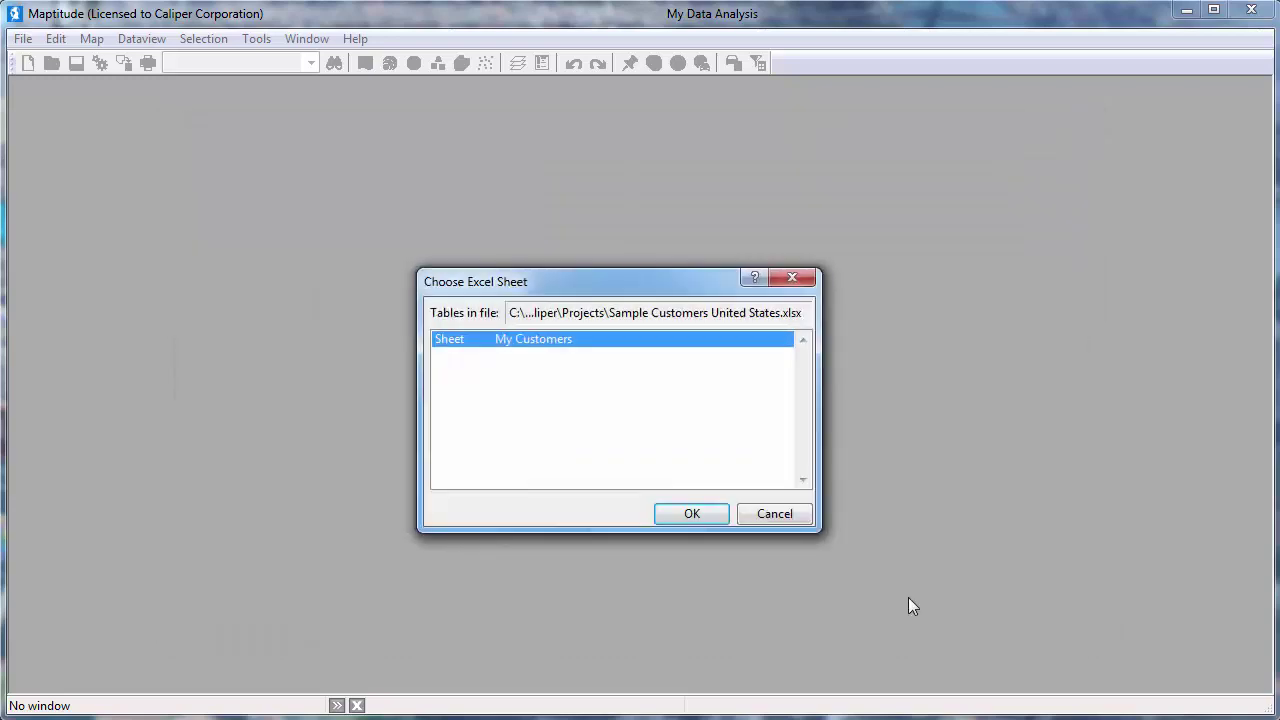
{"action": "left_click", "coordinate": [711, 518]}
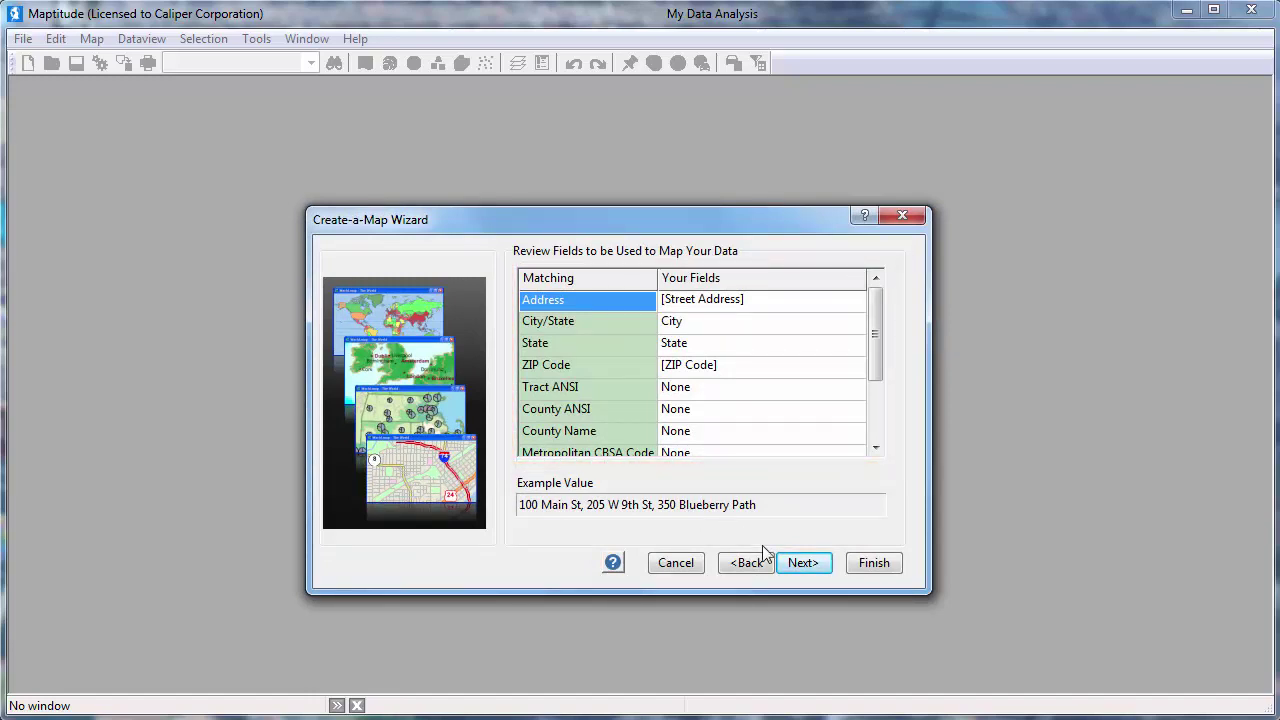
Map the customer data by ZIP Code boundaries, linking the spreadsheet rather than importing it.
{"action": "left_click", "coordinate": [804, 563]}
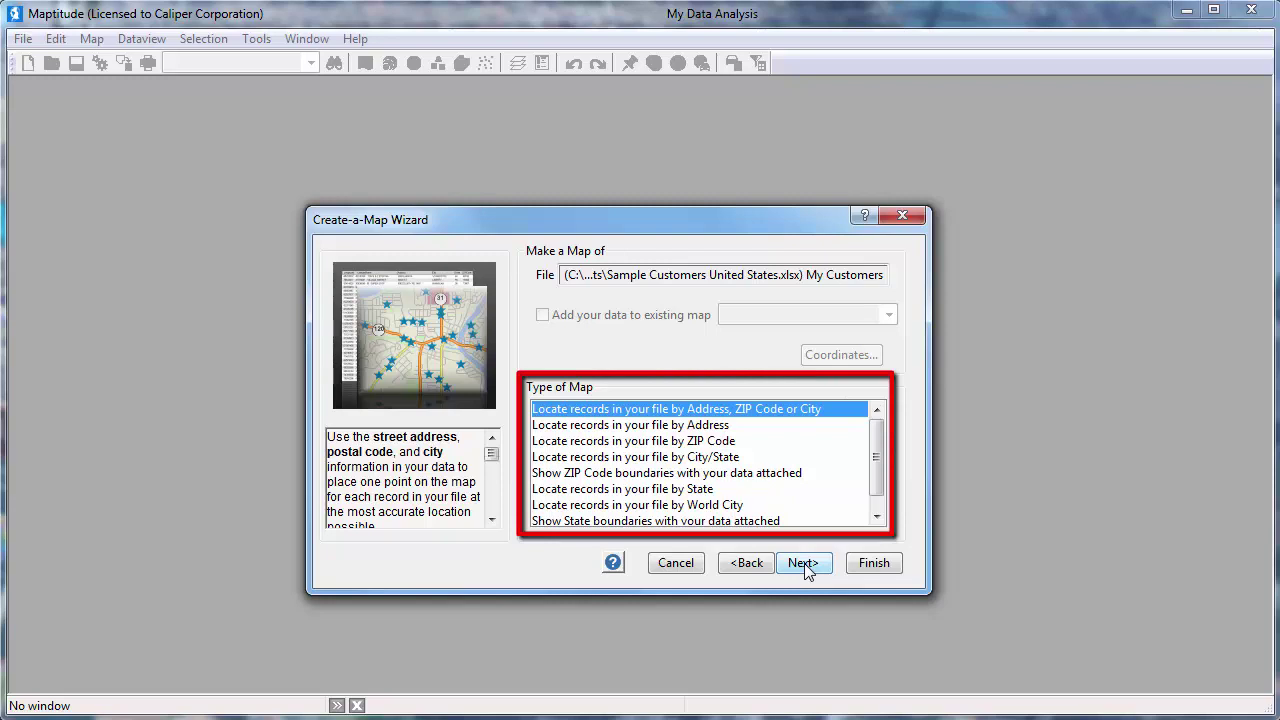
{"action": "left_click", "coordinate": [706, 475]}
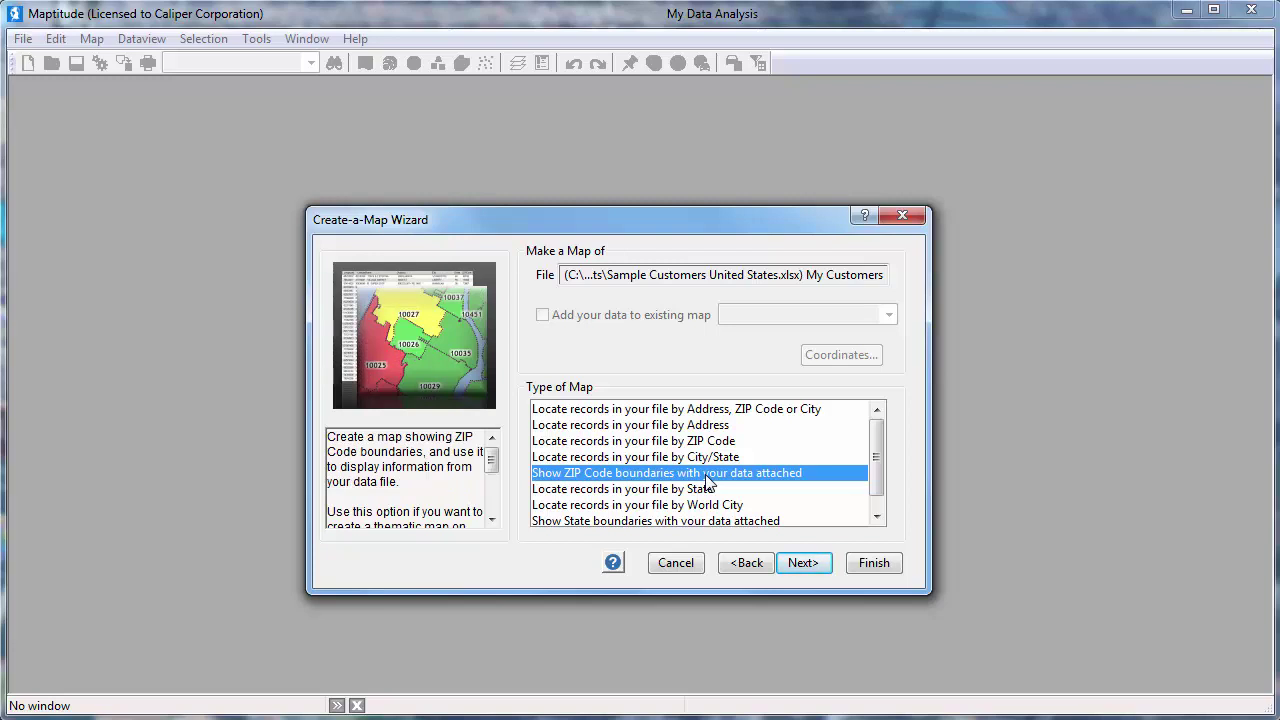
{"action": "left_click", "coordinate": [802, 561]}
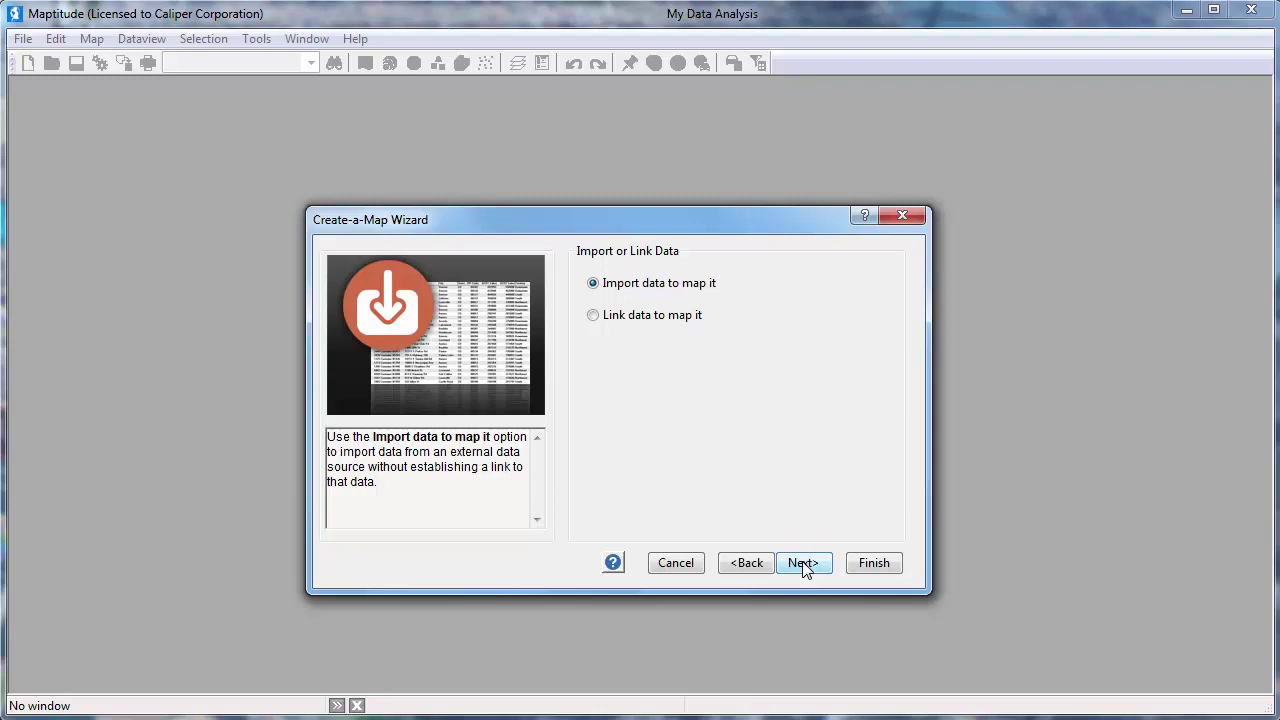
{"action": "left_click", "coordinate": [628, 326]}
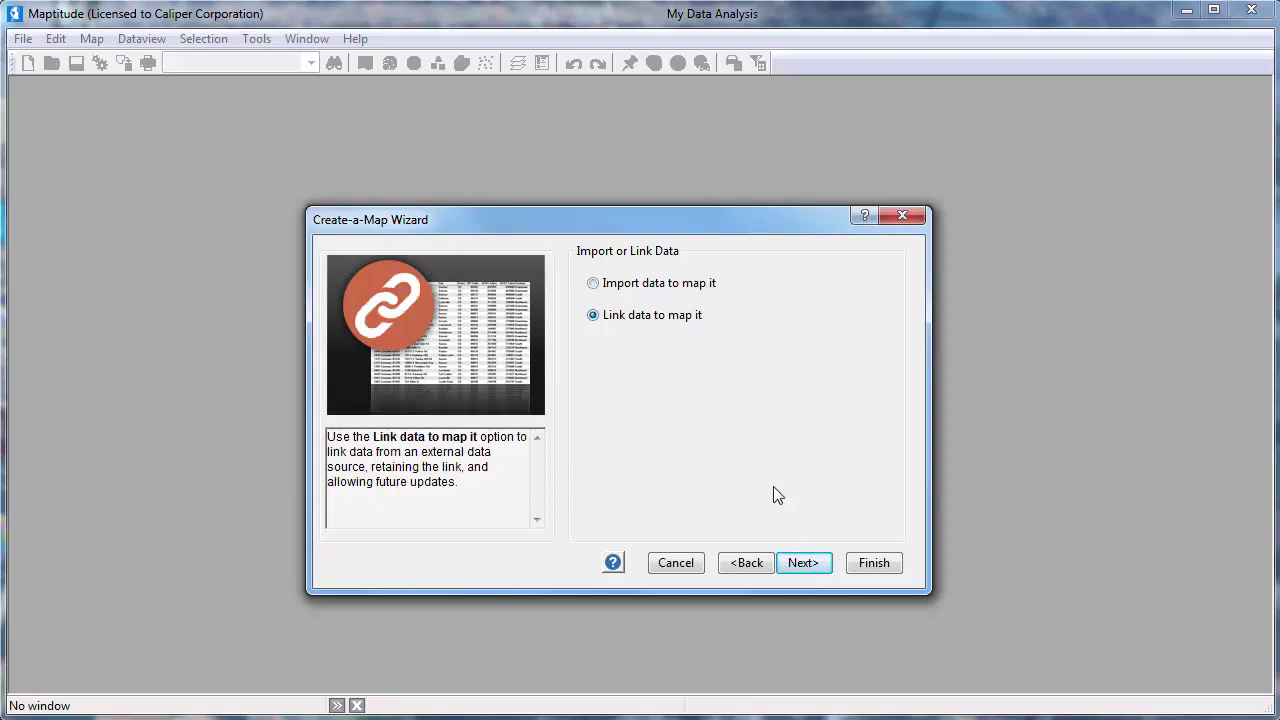
{"action": "left_click", "coordinate": [815, 563]}
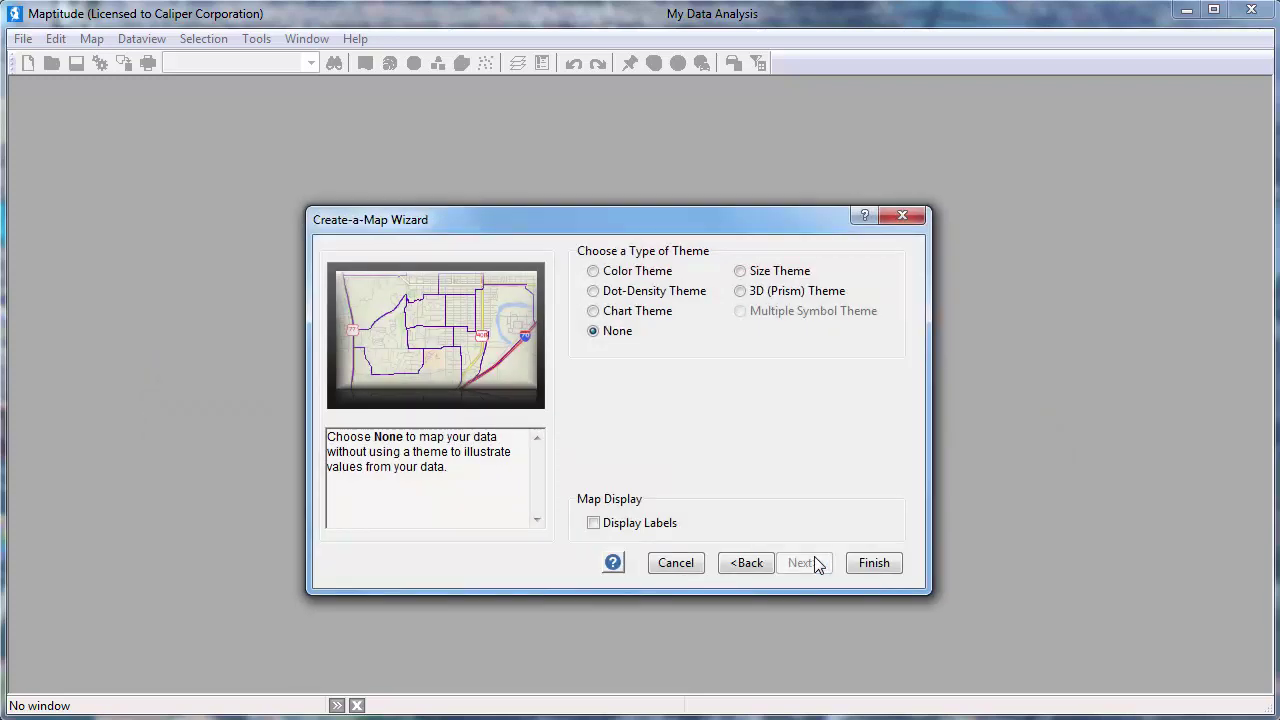
Finish the ZIP Code map with a color theme on QTR2 Sales.
{"action": "left_click", "coordinate": [593, 271]}
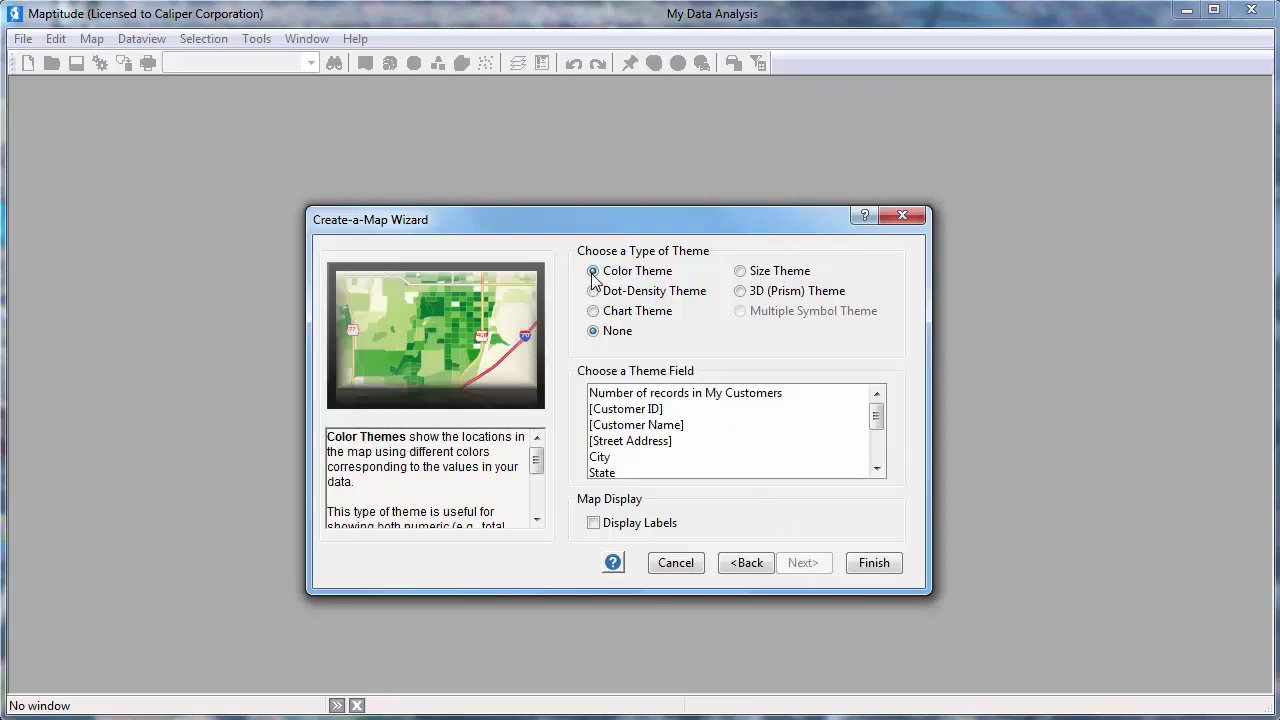
{"action": "scroll", "coordinate": [876, 465], "scroll_direction": "down", "scroll_amount": 1}
{"action": "scroll", "coordinate": [876, 465], "scroll_direction": "down", "scroll_amount": 2}
{"action": "left_click", "coordinate": [797, 449]}
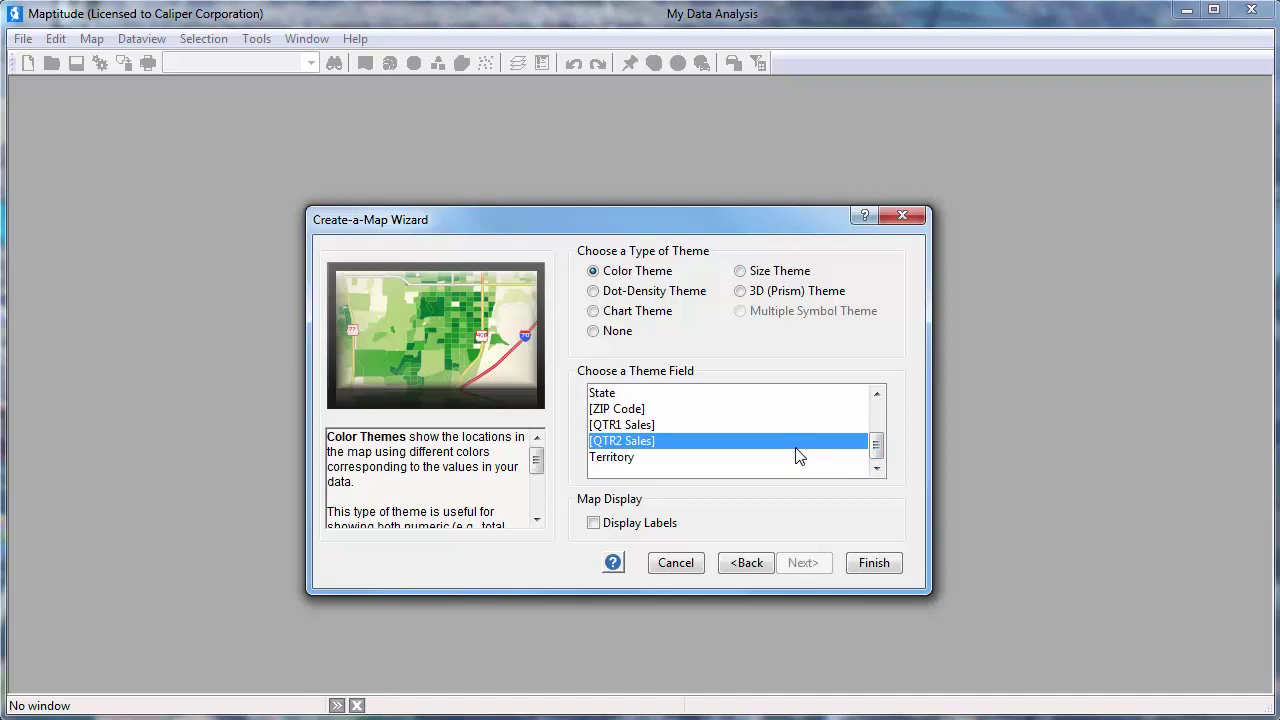
{"action": "left_click", "coordinate": [879, 565]}
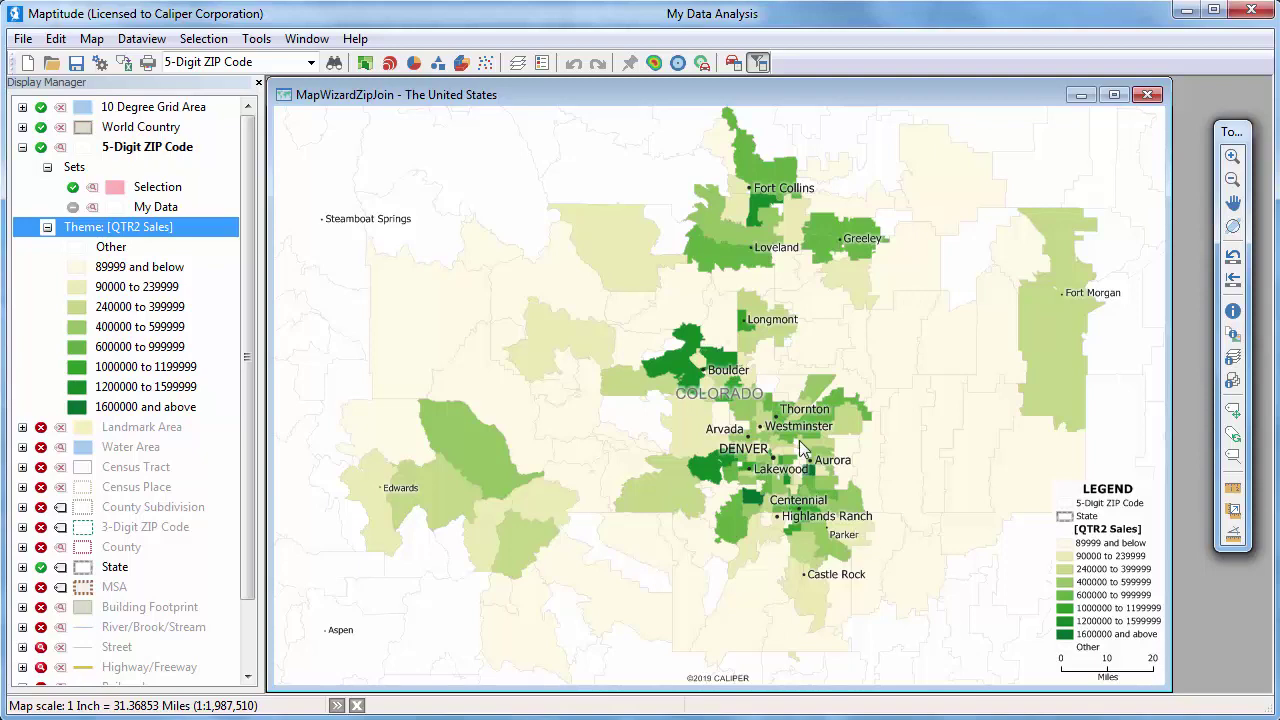
Switch the ZIP Code color theme field to N My Customers.
{"action": "left_click", "coordinate": [389, 64]}
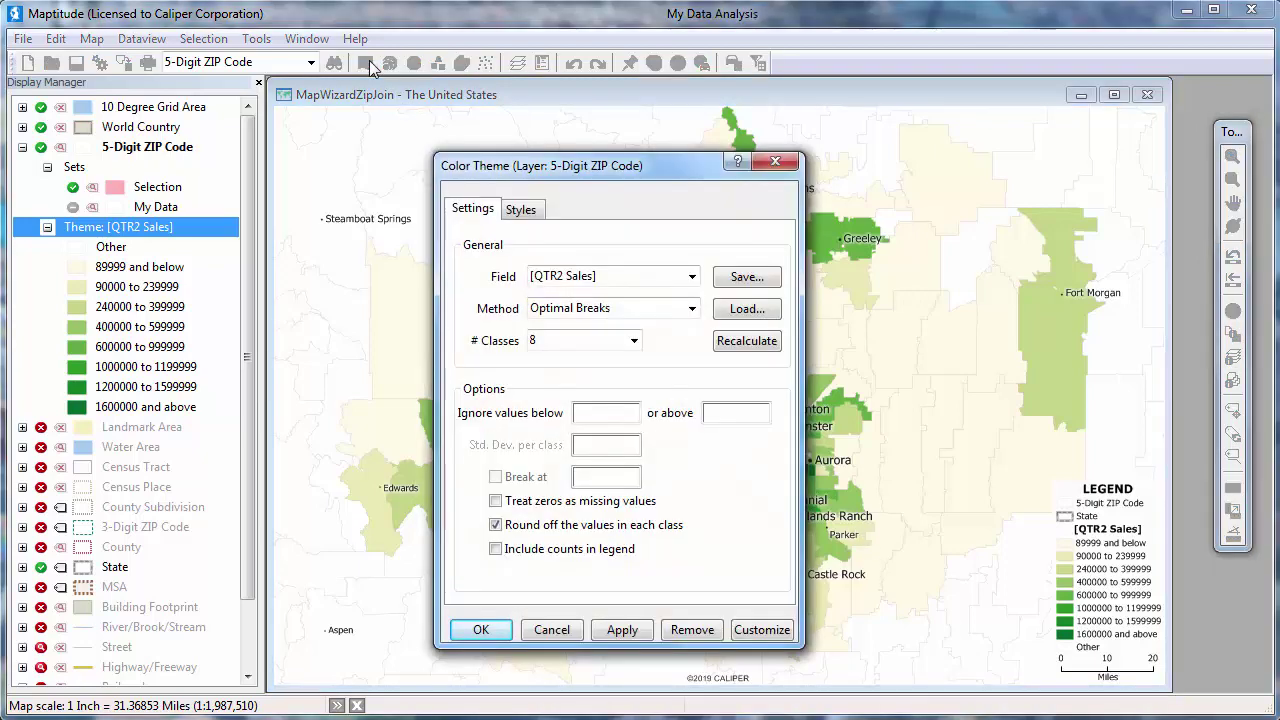
{"action": "left_click", "coordinate": [692, 277]}
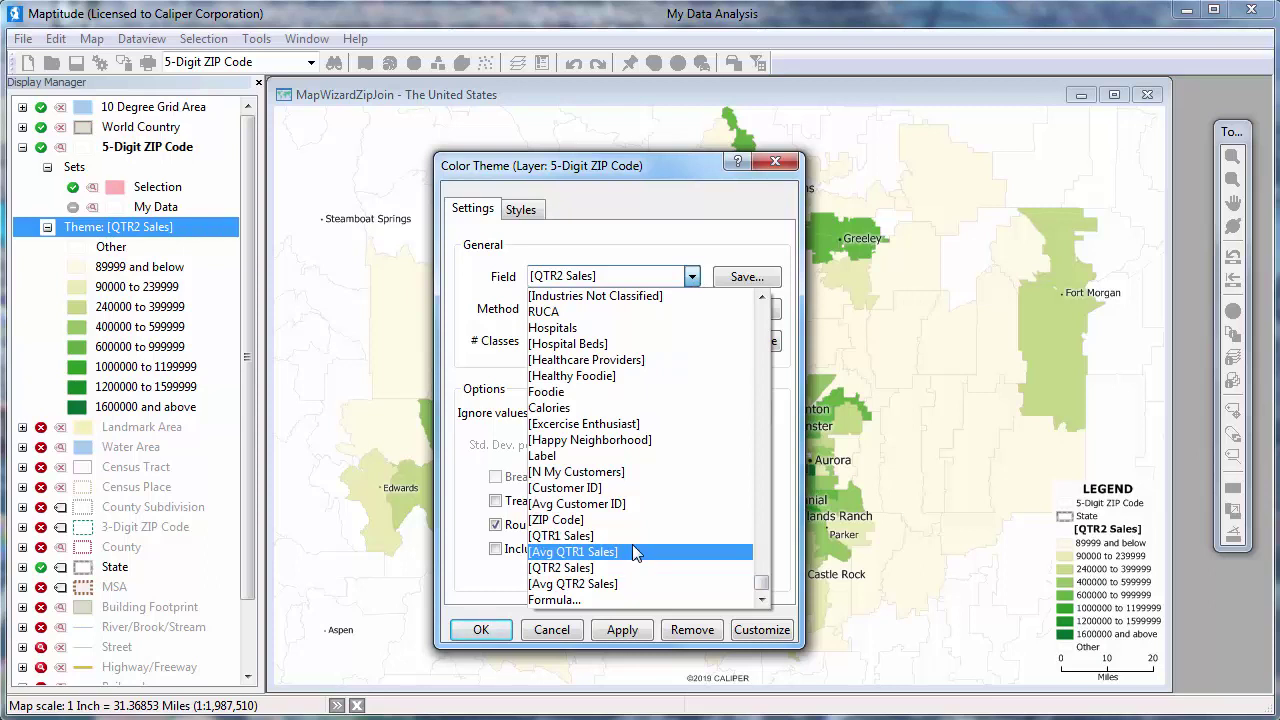
{"action": "left_click", "coordinate": [609, 476]}
{"action": "left_click", "coordinate": [482, 629]}
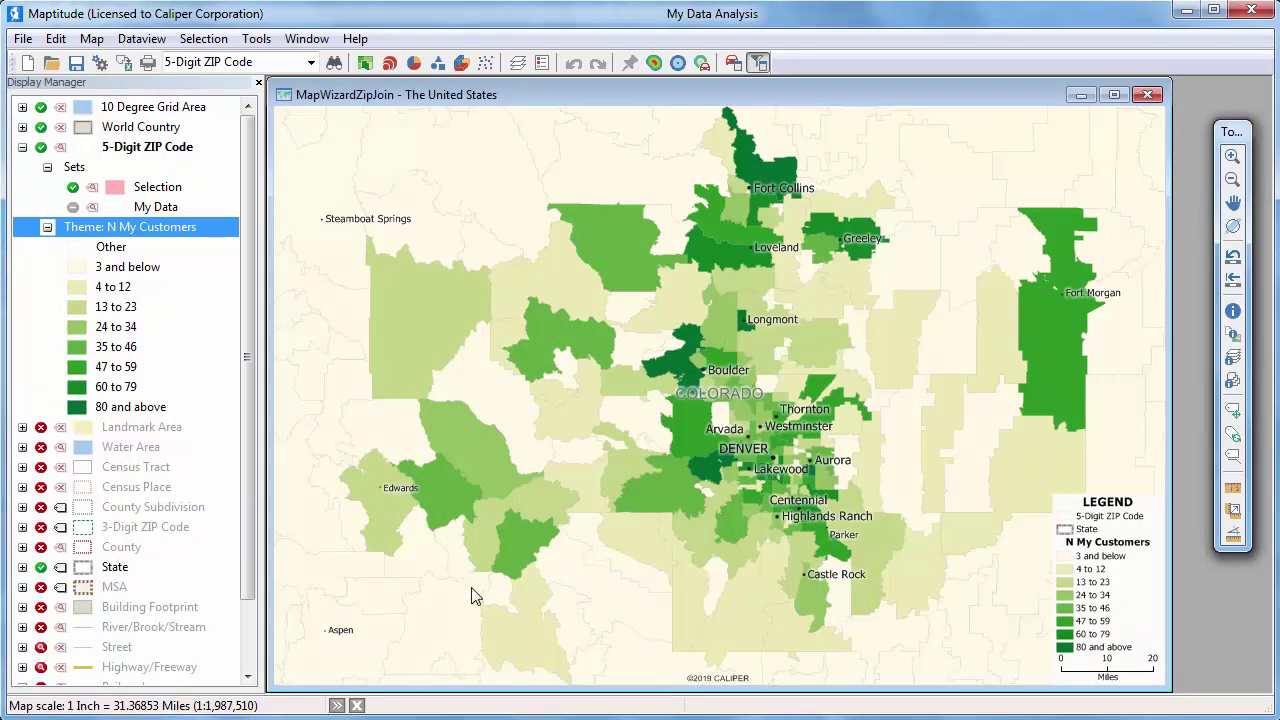
Add a bar chart theme of QTR1 Sales and QTR2 Sales to every ZIP Code.
{"action": "left_click", "coordinate": [414, 63]}
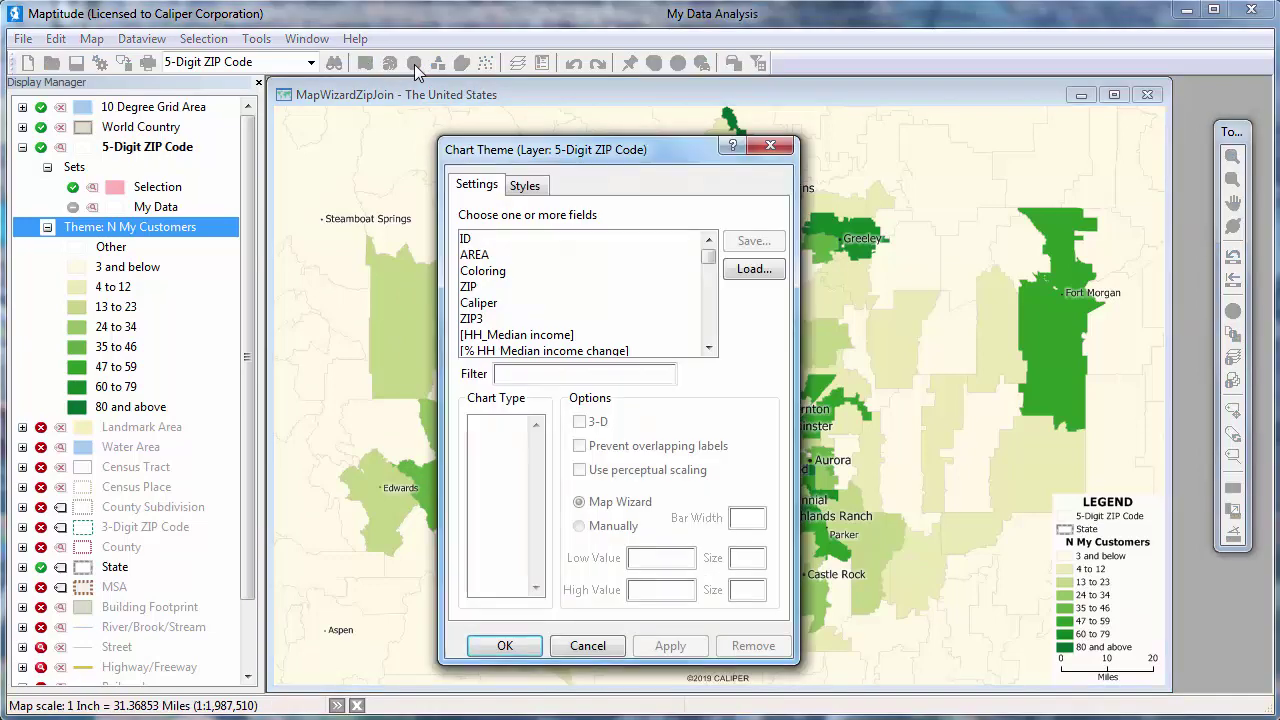
{"action": "left_click_drag", "start_coordinate": [717, 260], "coordinate": [719, 336]}
{"action": "left_click", "coordinate": [553, 287]}
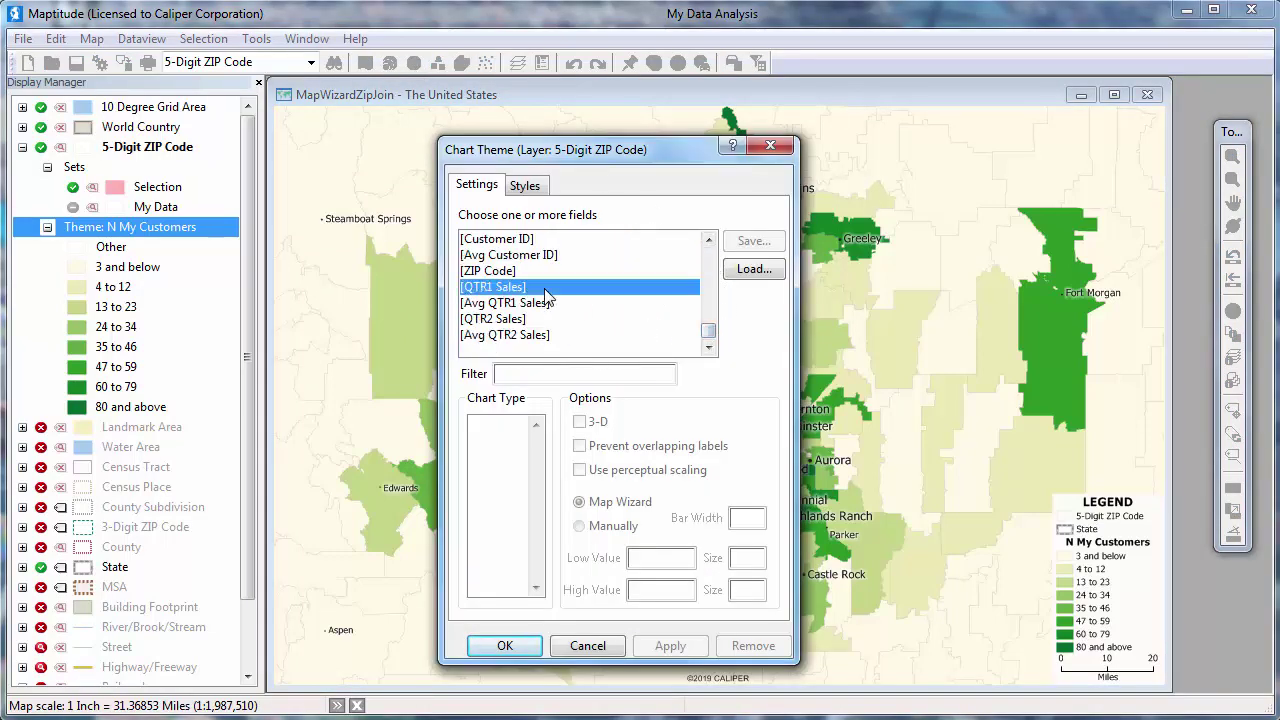
{"action": "left_click", "coordinate": [548, 319], "text": "ctrl"}
{"action": "left_click", "coordinate": [498, 458]}
{"action": "left_click", "coordinate": [505, 647]}
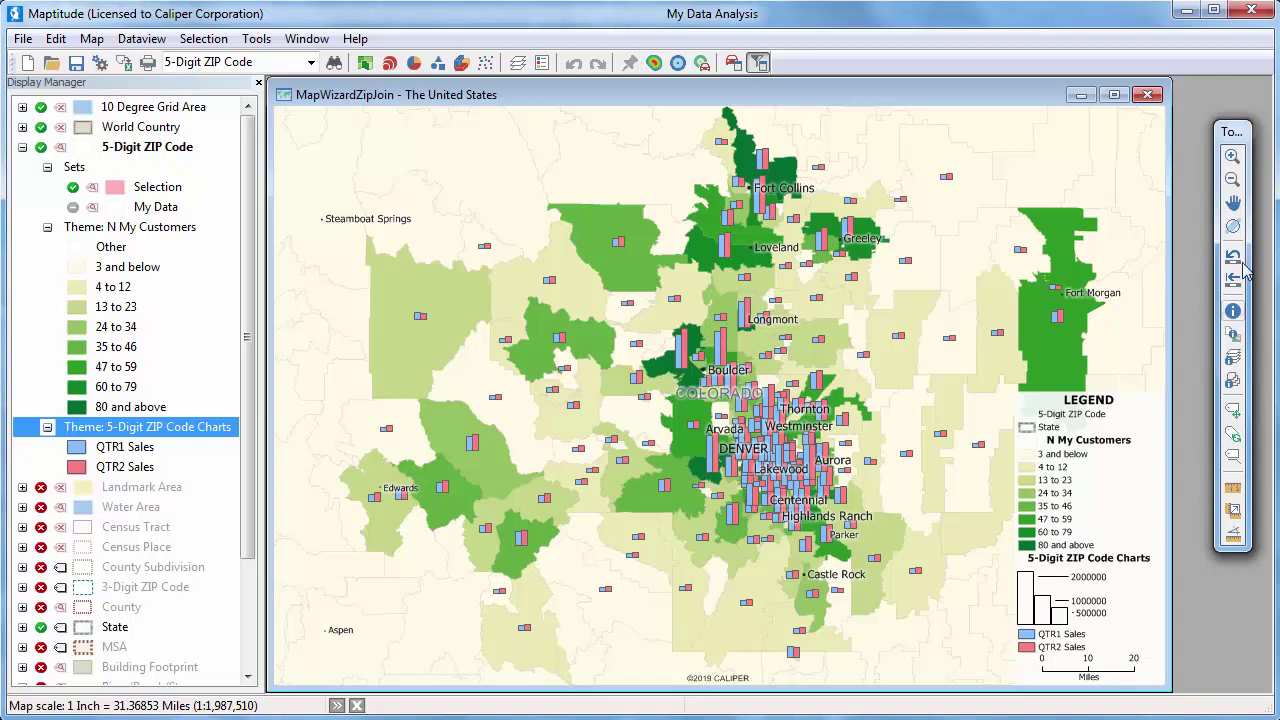
Zoom the map to the Denver area between Arvada and Aurora.
{"action": "left_click", "coordinate": [1232, 156]}
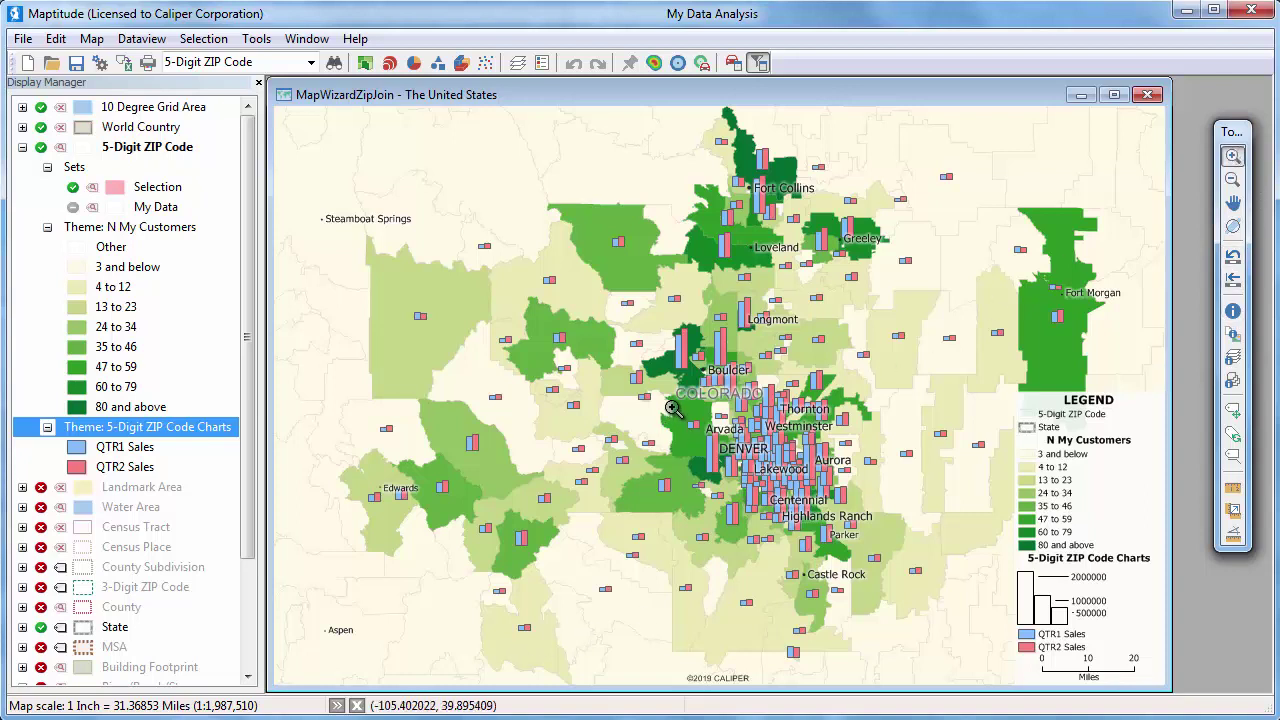
{"action": "left_click_drag", "start_coordinate": [676, 395], "coordinate": [856, 531]}
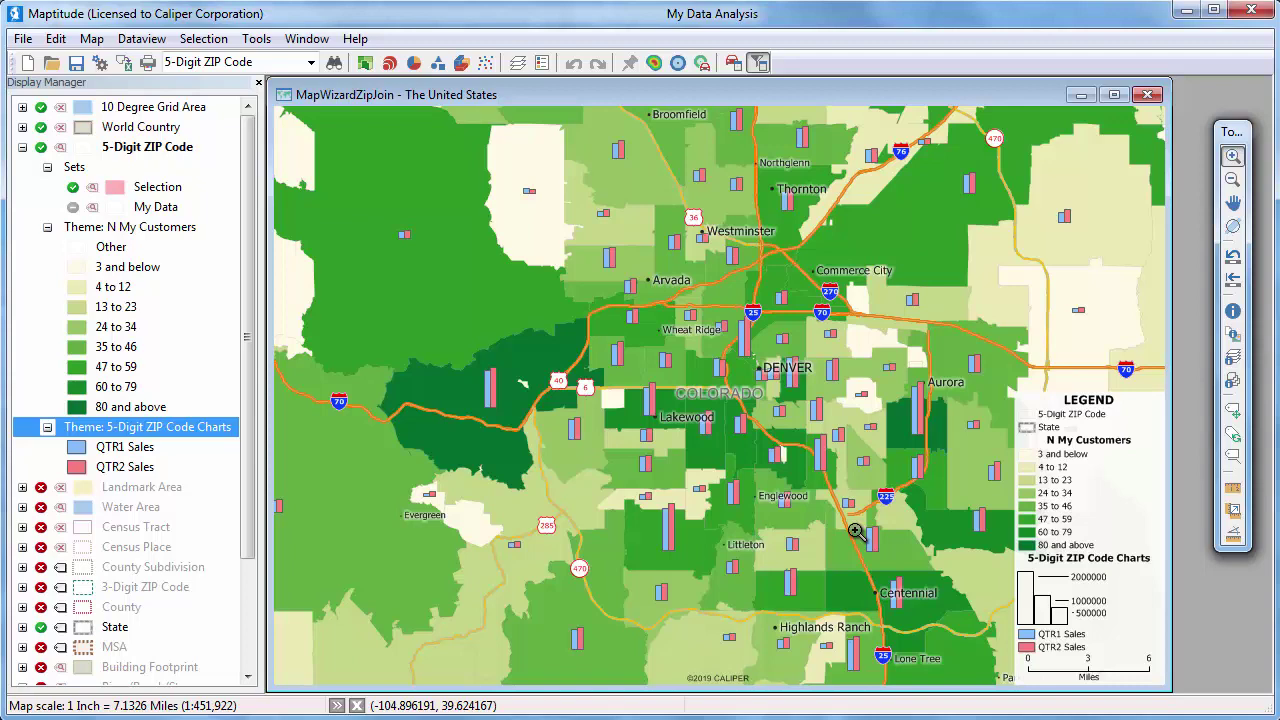
Add the My Customers sheet of Sample Customers United States as new map data.
{"action": "left_click", "coordinate": [92, 40]}
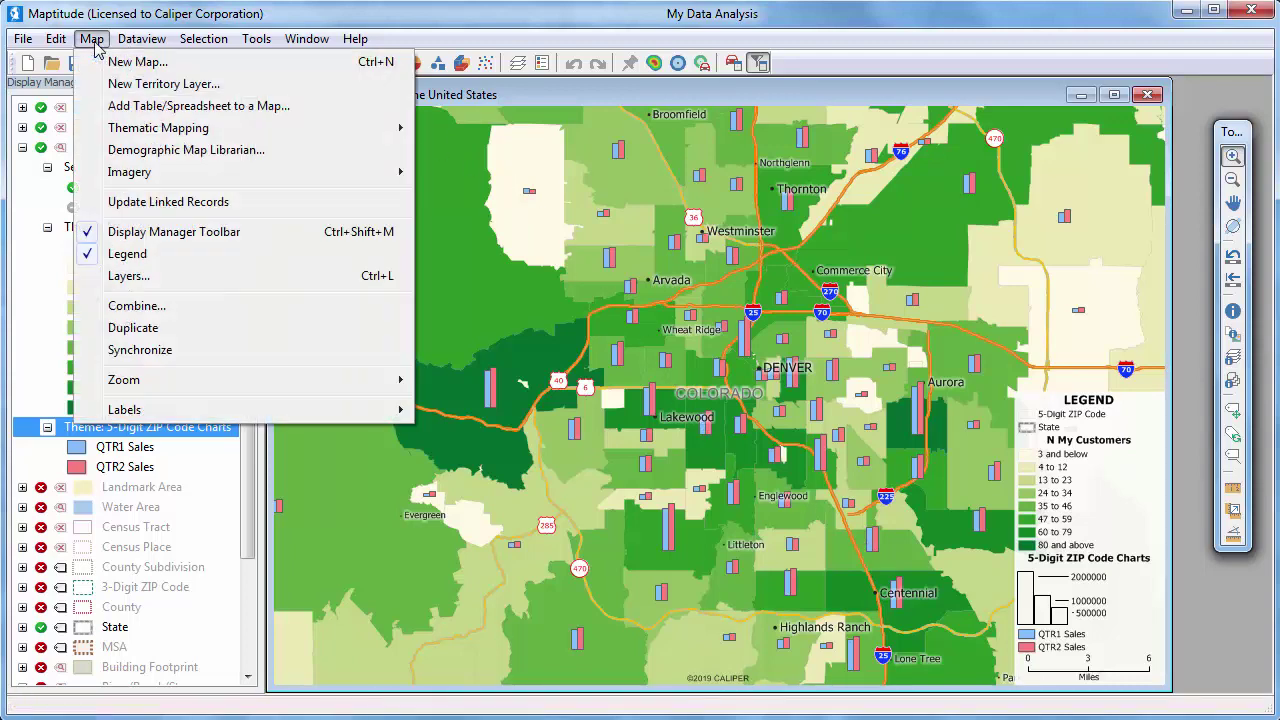
{"action": "left_click", "coordinate": [153, 106]}
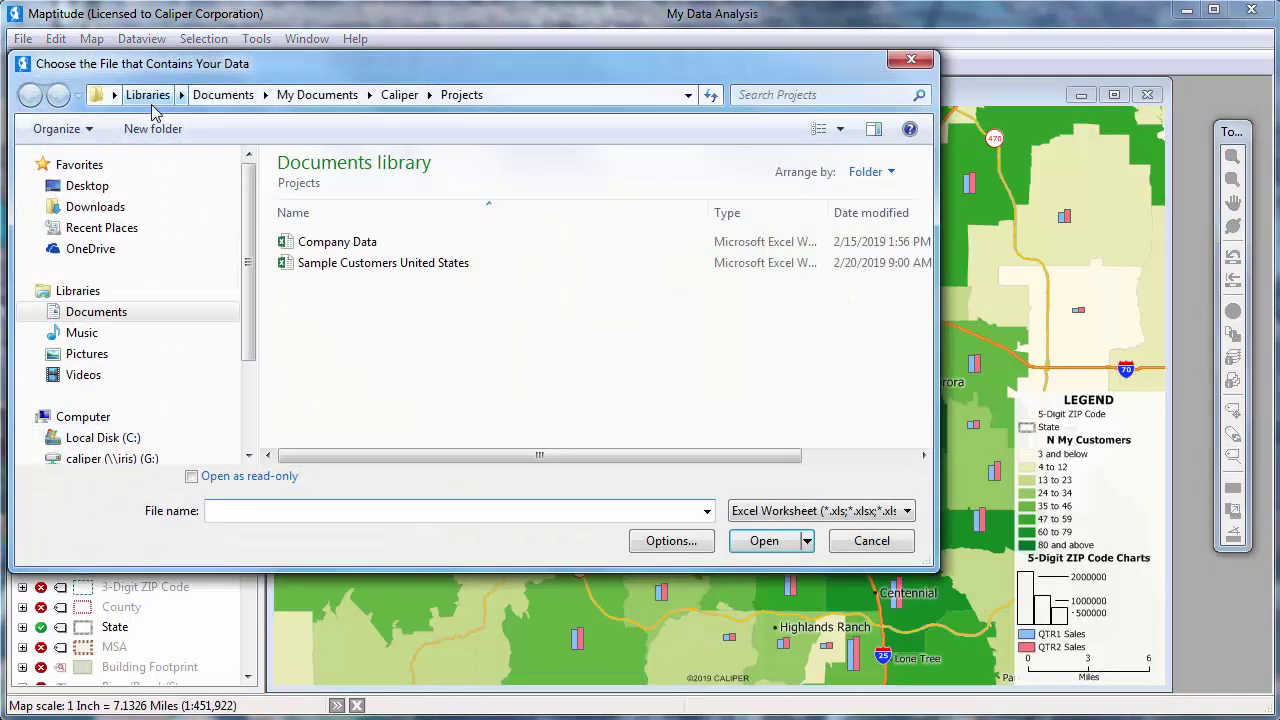
{"action": "left_click", "coordinate": [343, 266]}
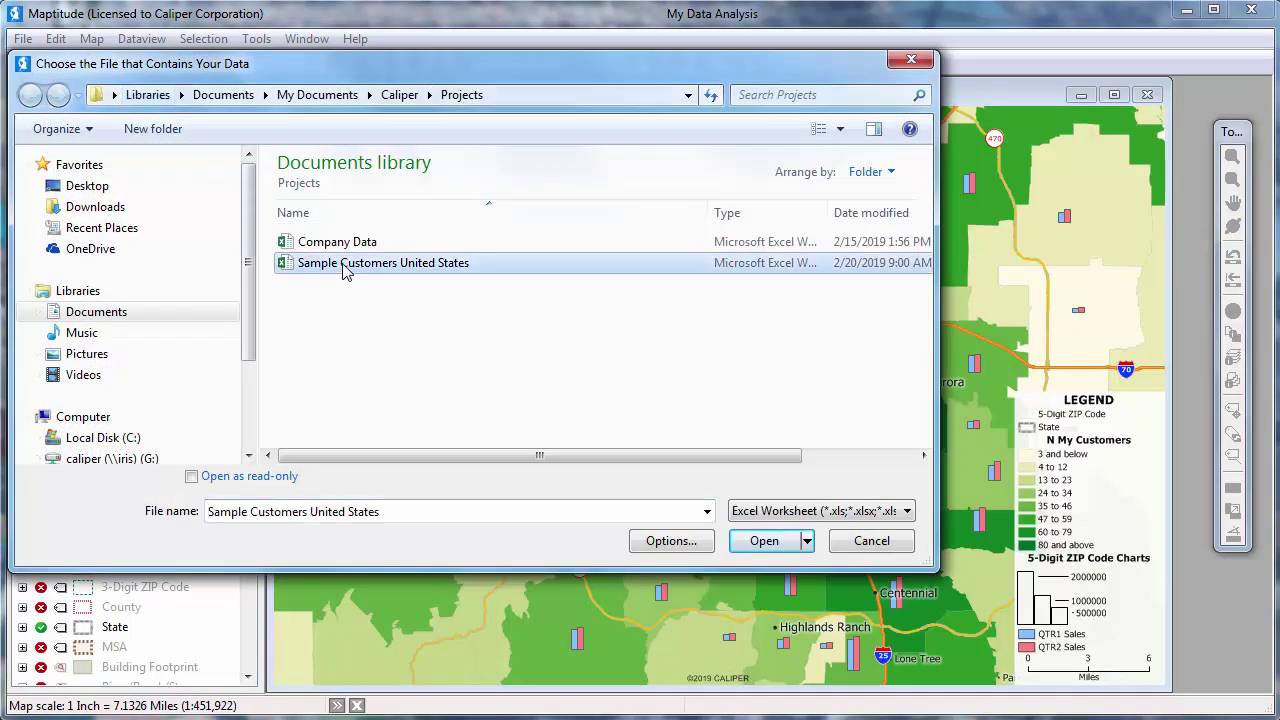
{"action": "left_click", "coordinate": [760, 540]}
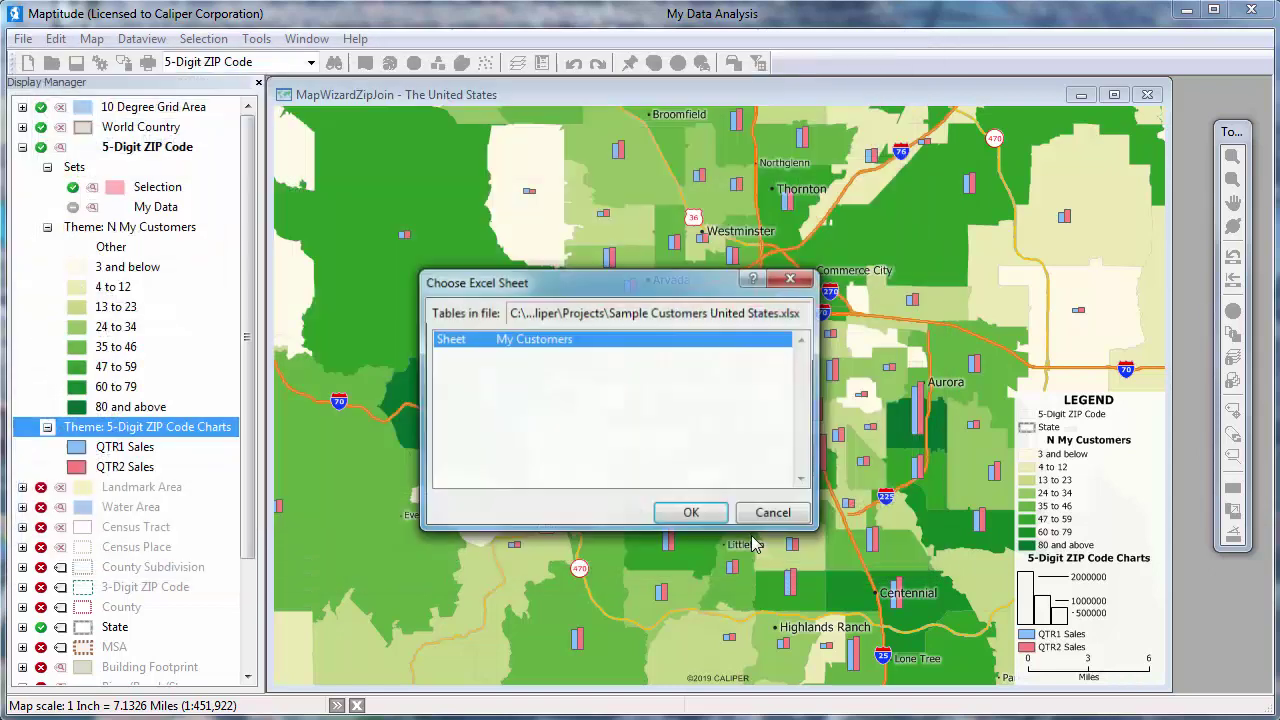
{"action": "left_click", "coordinate": [708, 518]}
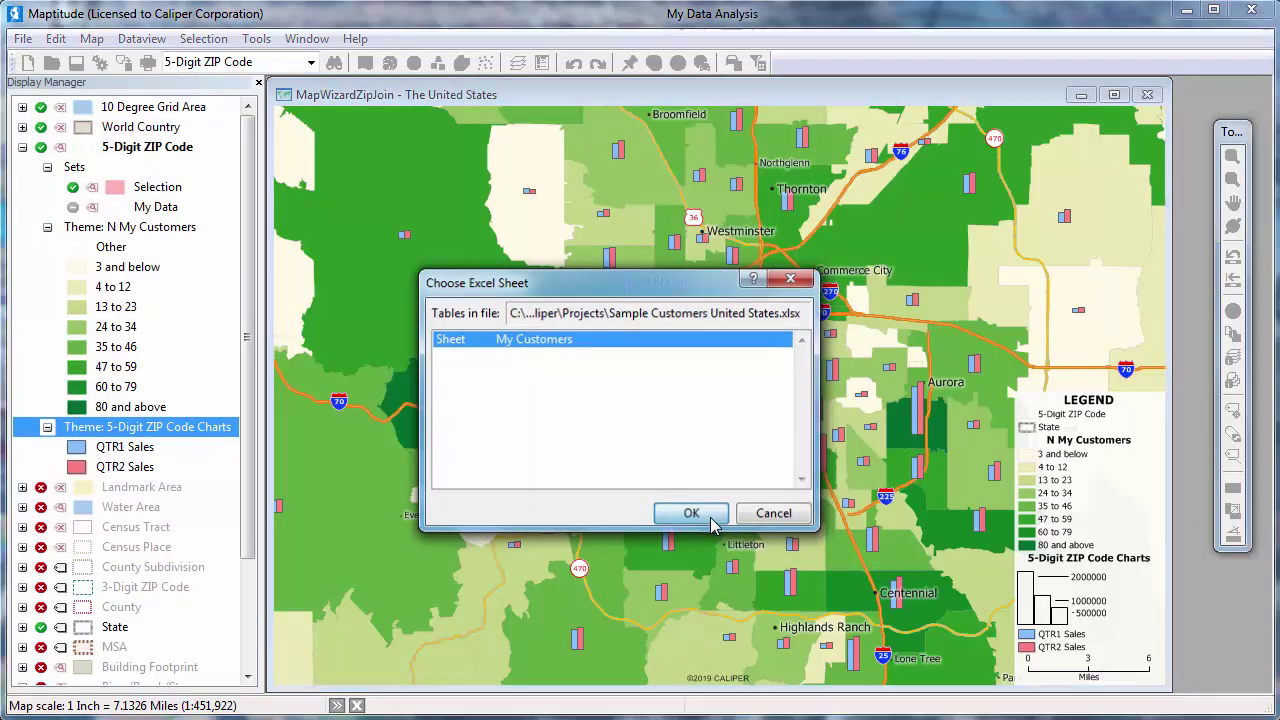
{"action": "left_click", "coordinate": [800, 561]}
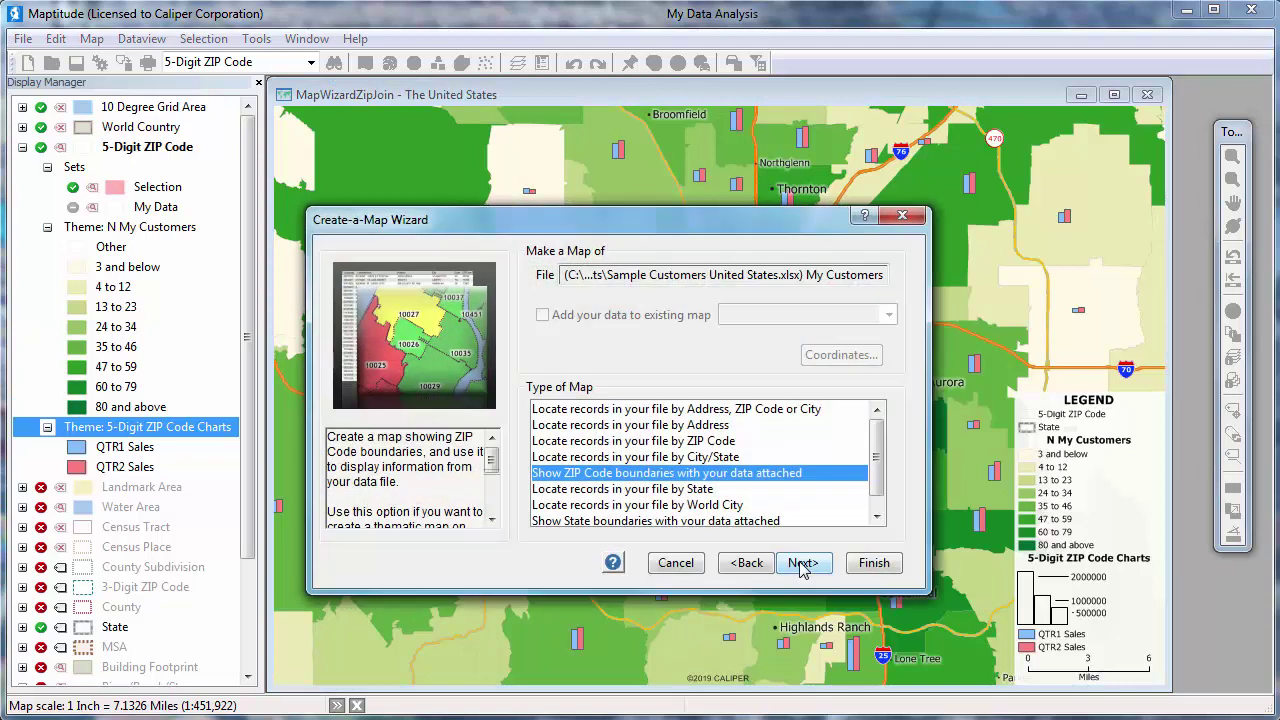
Locate the customer records by address on a separate new map.
{"action": "left_click", "coordinate": [720, 412]}
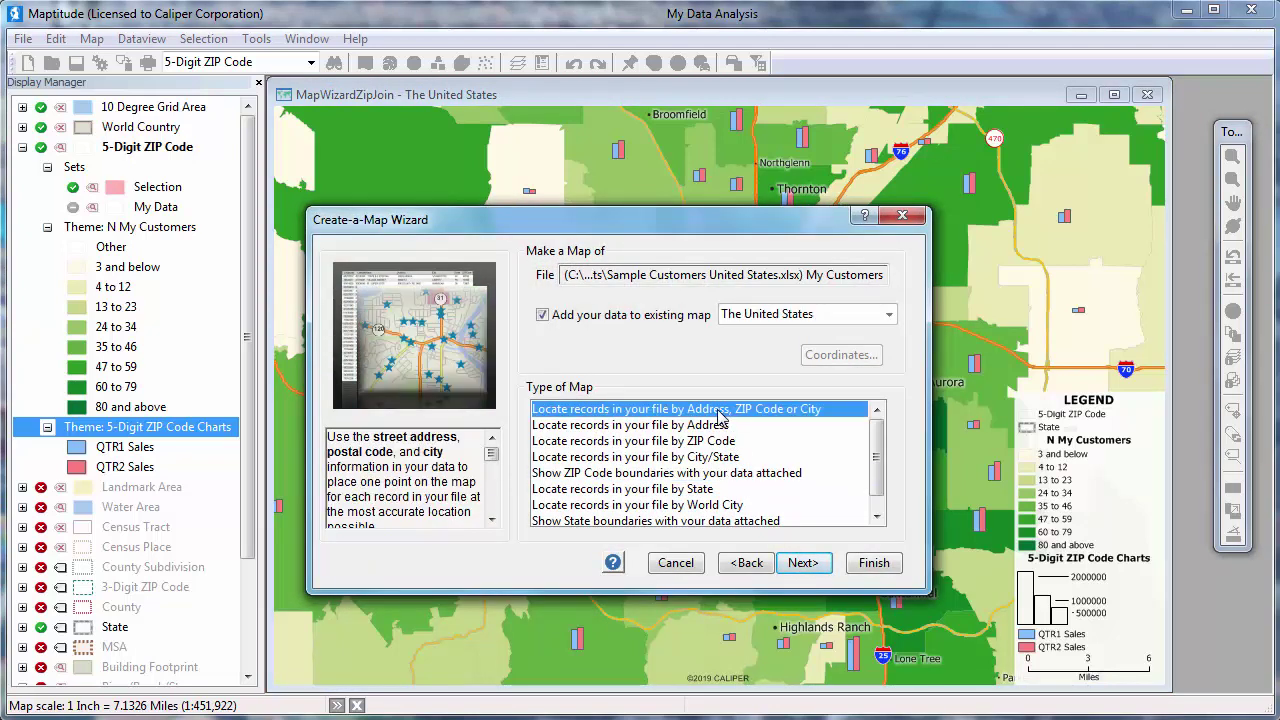
{"action": "left_click", "coordinate": [542, 316]}
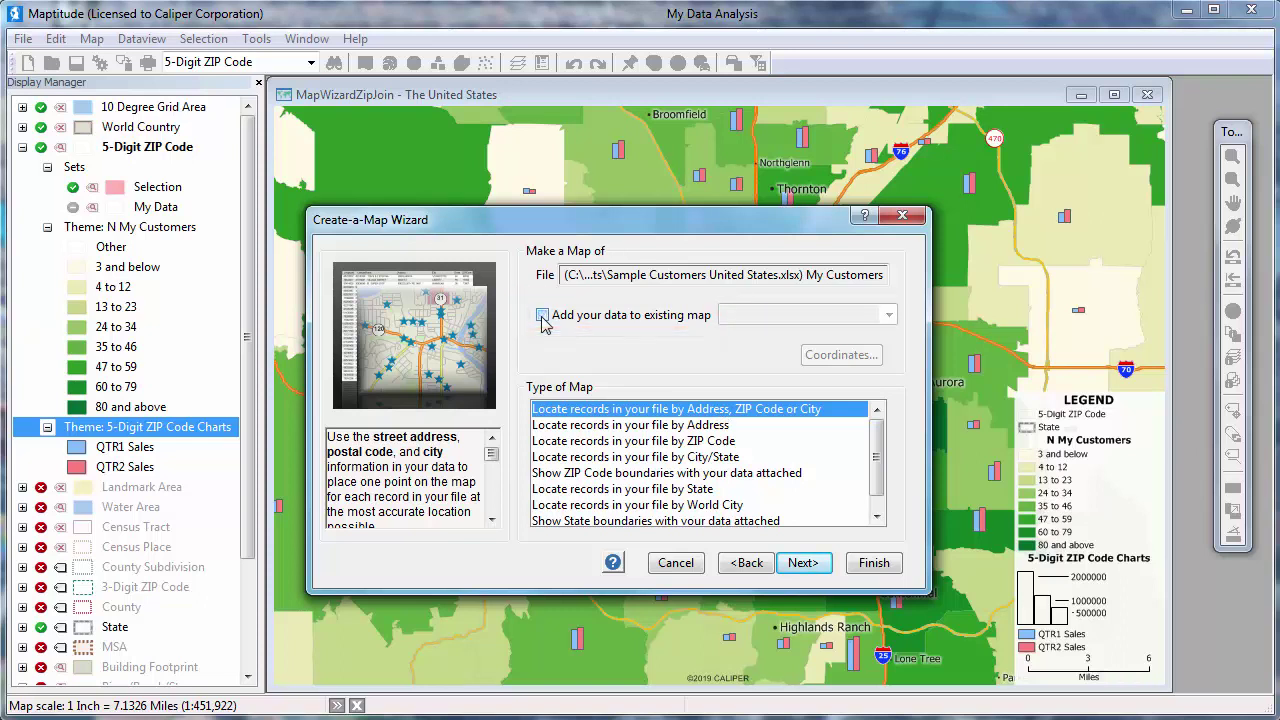
{"action": "left_click", "coordinate": [803, 563]}
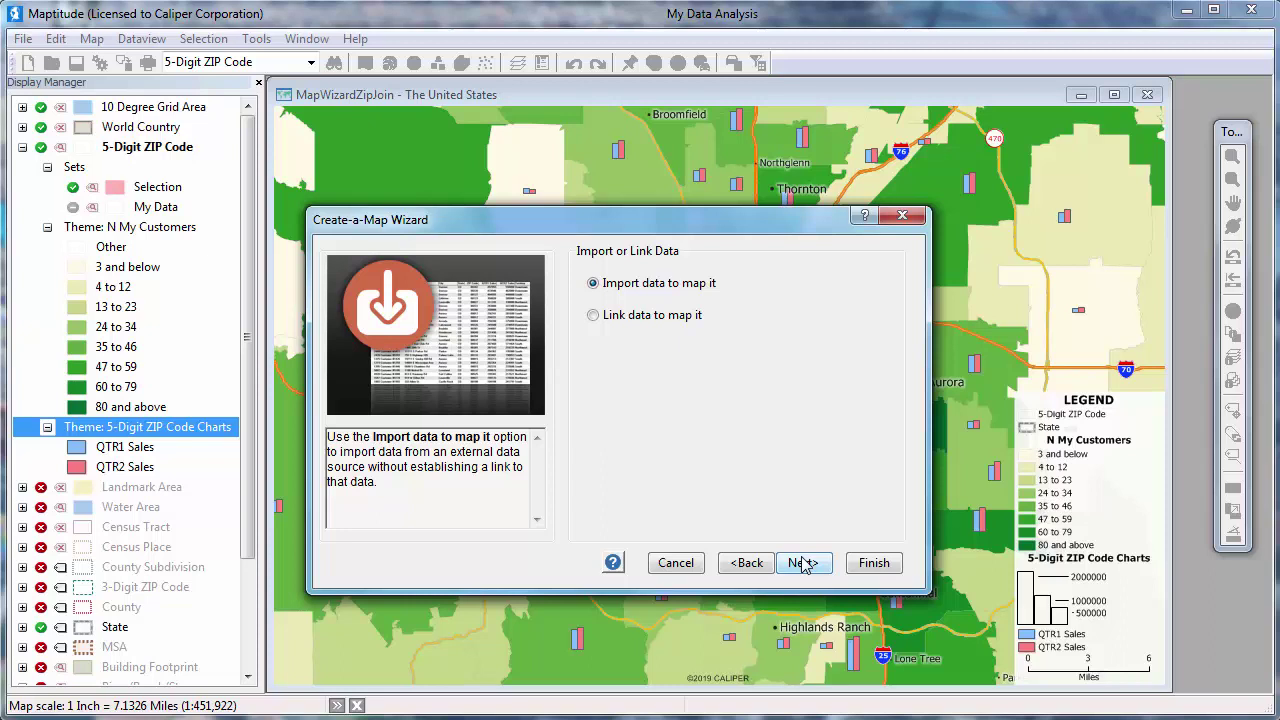
Link the spreadsheet data to the map using Customer ID as the ID field.
{"action": "left_click", "coordinate": [620, 318]}
{"action": "left_click", "coordinate": [648, 353]}
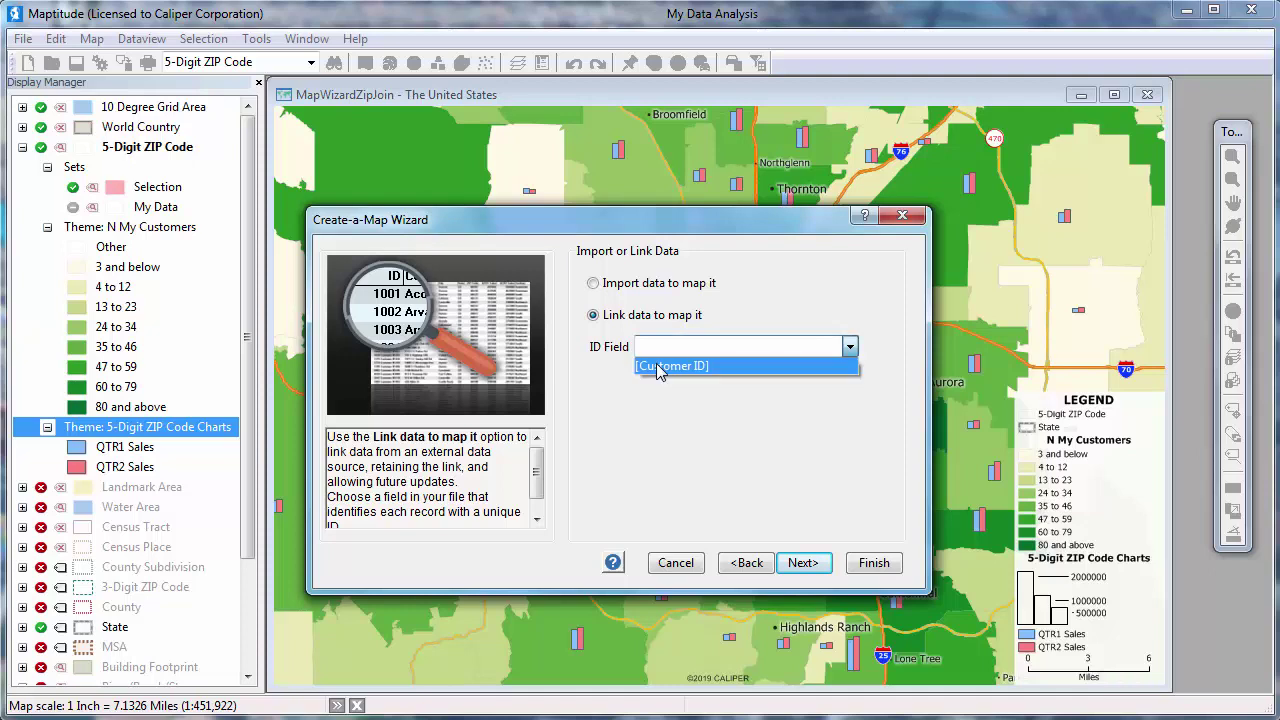
{"action": "left_click", "coordinate": [664, 366]}
{"action": "left_click", "coordinate": [801, 562]}
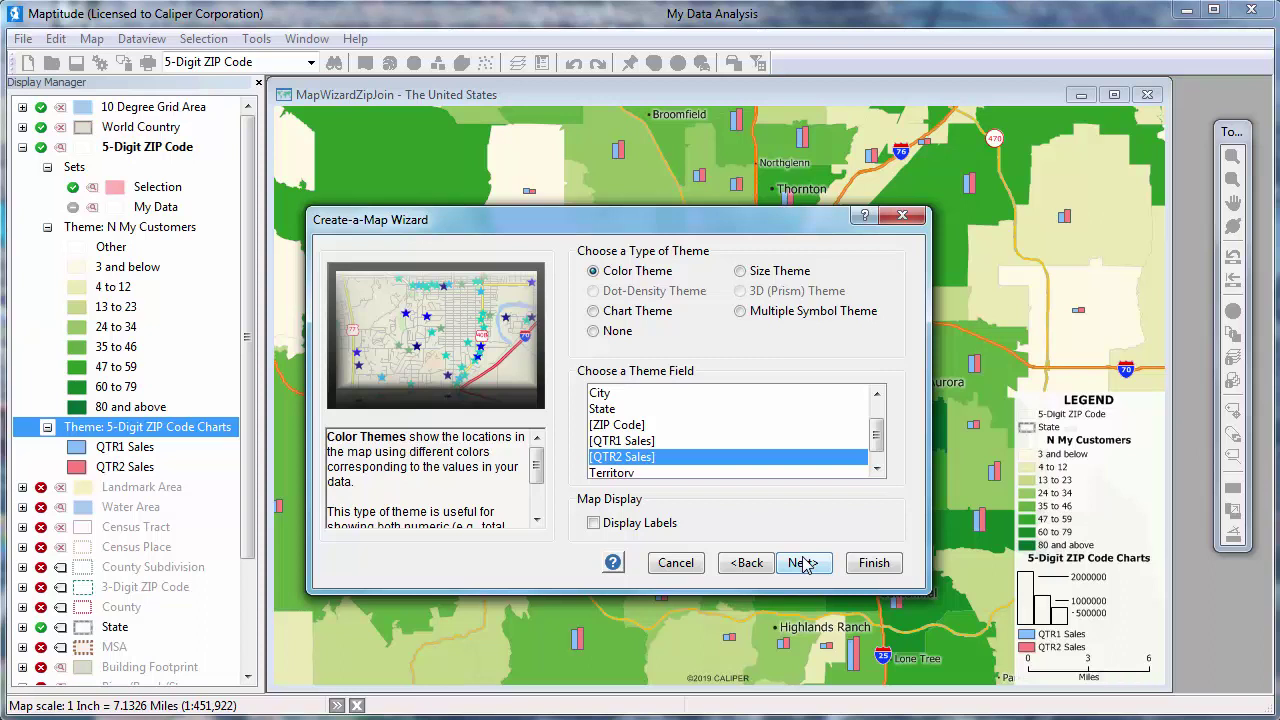
Color the located customers by Territory.
{"action": "left_click", "coordinate": [877, 468]}
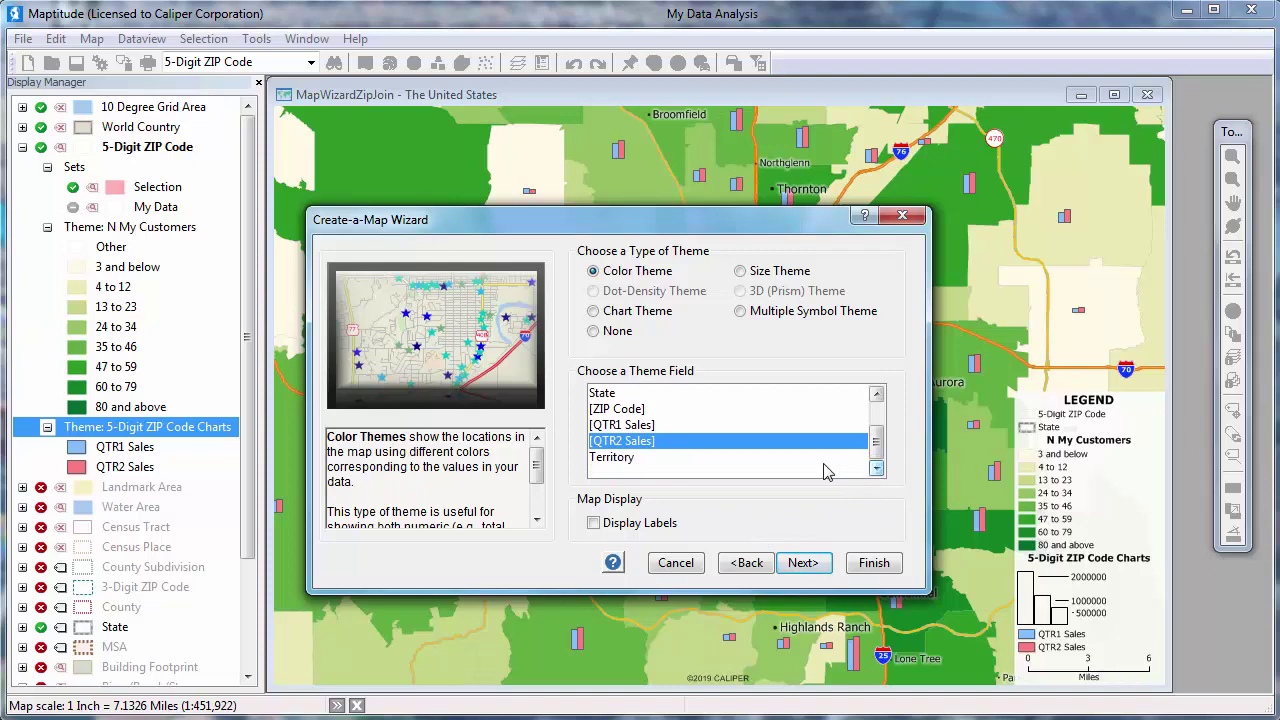
{"action": "left_click", "coordinate": [690, 462]}
{"action": "left_click", "coordinate": [802, 562]}
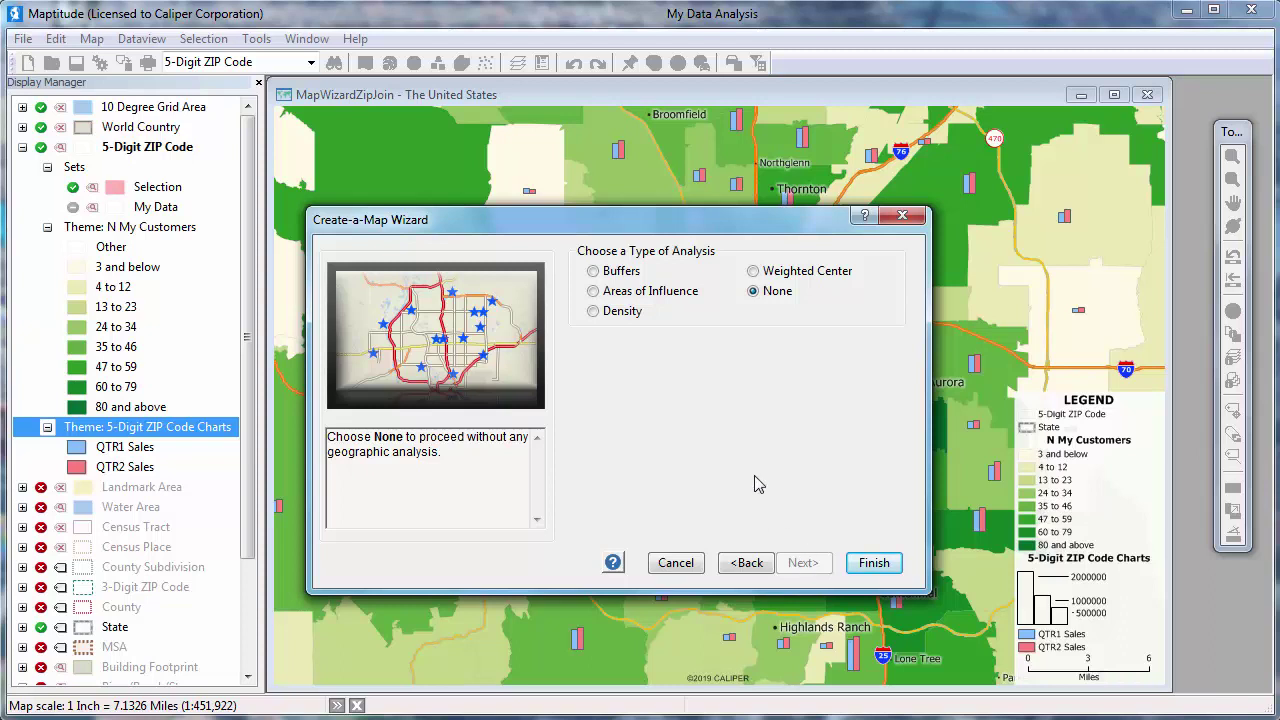
Add a Weighted Center analysis weighted by QTR2 Sales and locate all customers.
{"action": "left_click", "coordinate": [627, 274]}
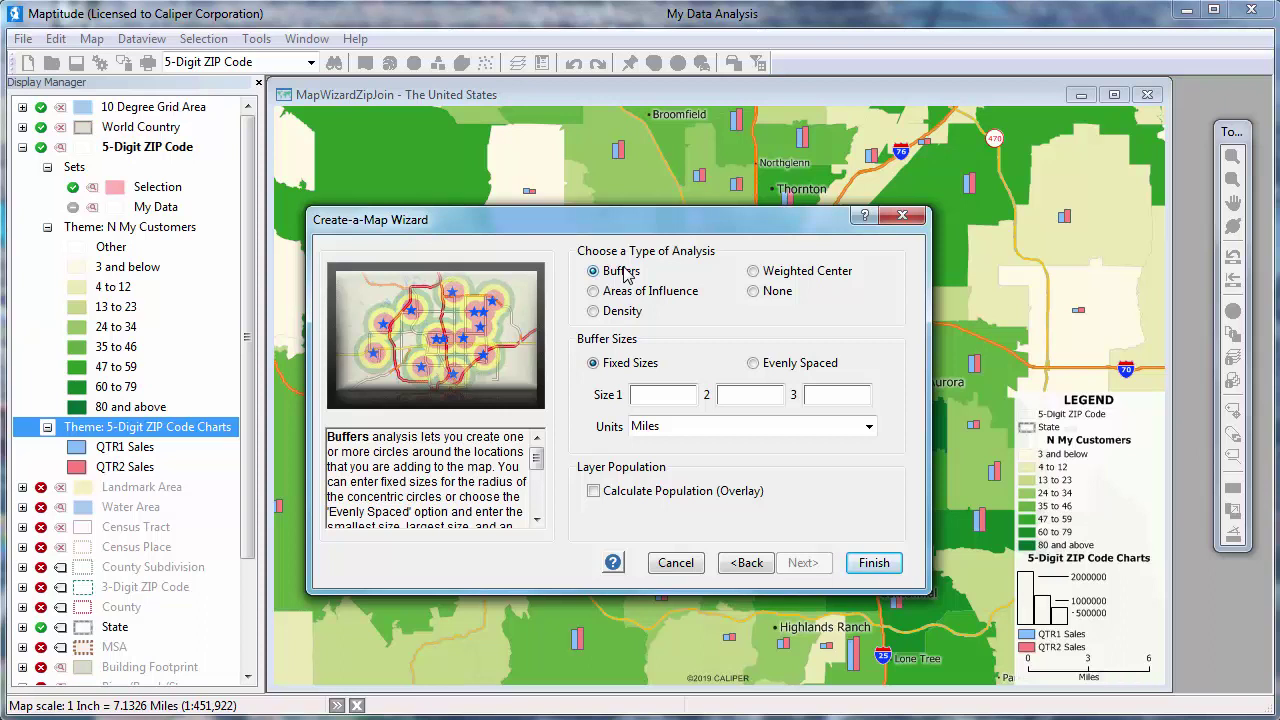
{"action": "left_click", "coordinate": [627, 312]}
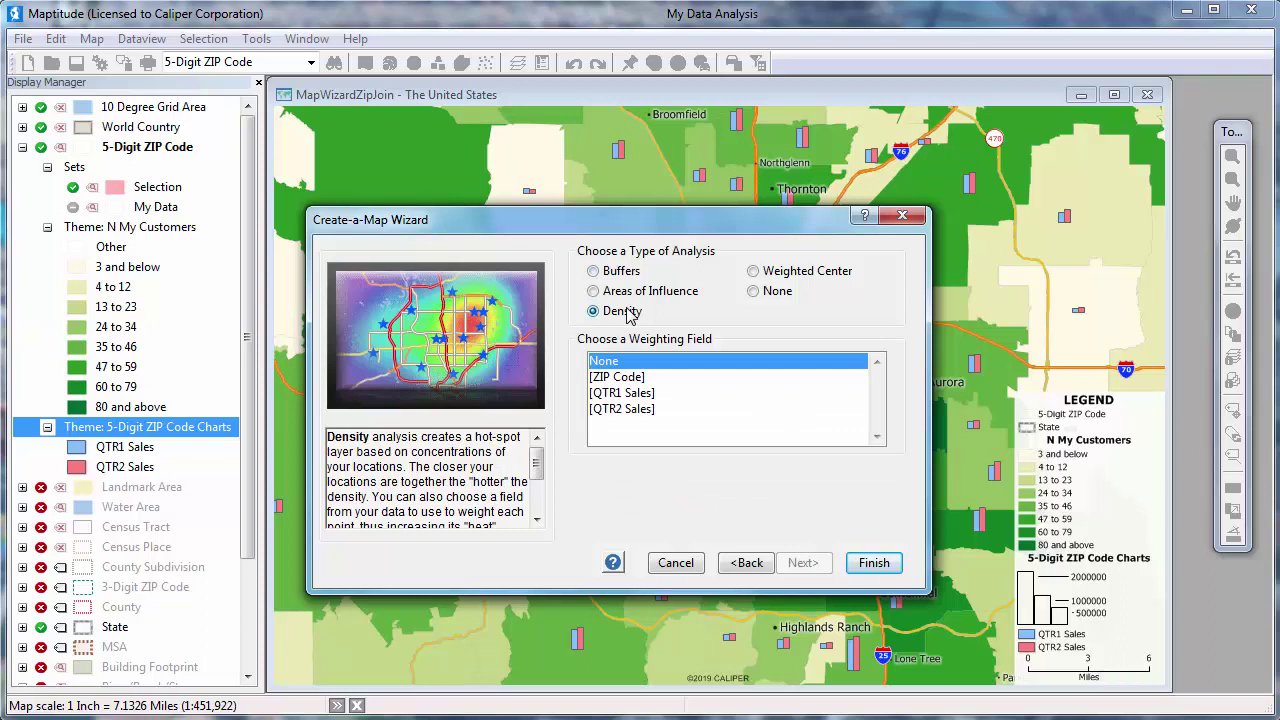
{"action": "left_click", "coordinate": [785, 274]}
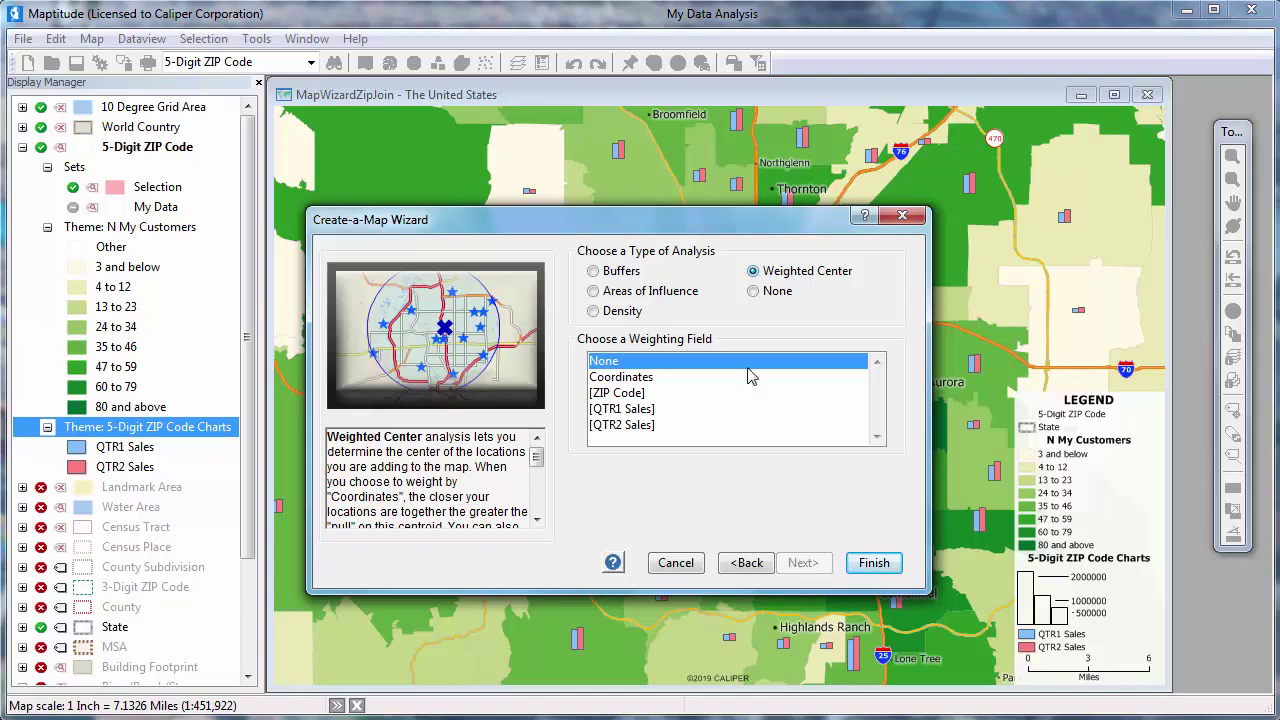
{"action": "left_click", "coordinate": [695, 425]}
{"action": "left_click", "coordinate": [872, 563]}
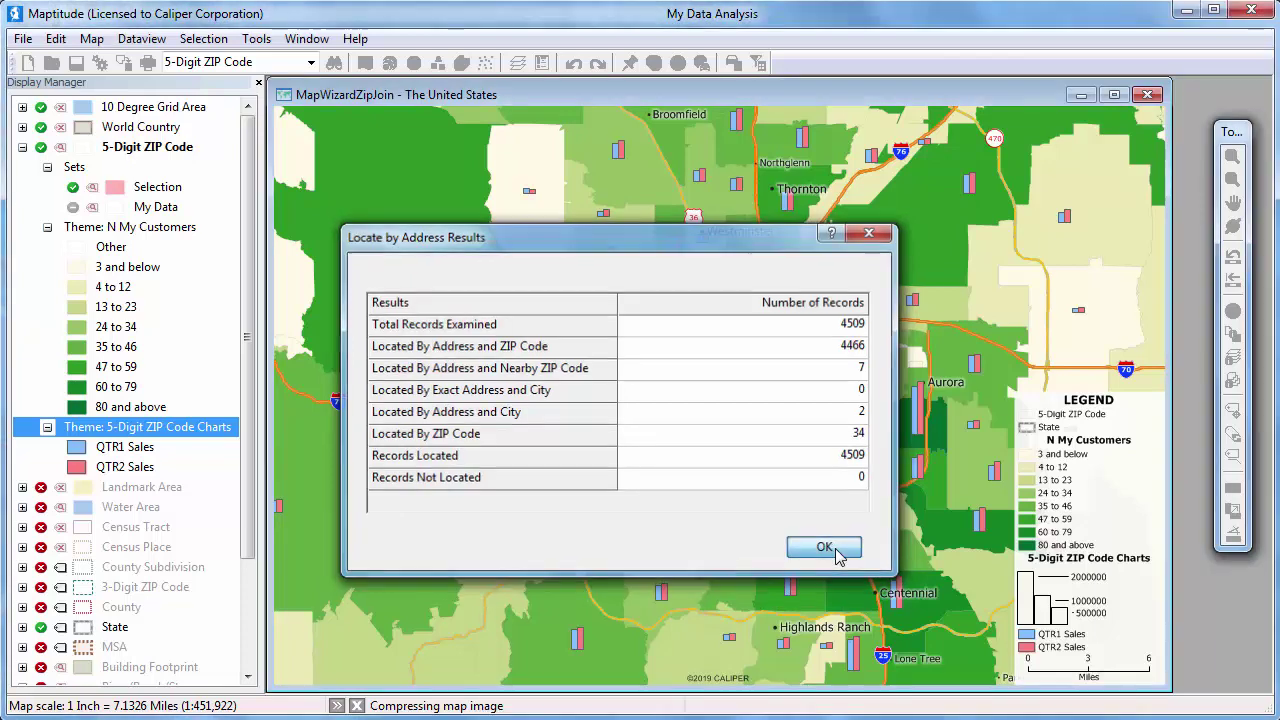
Accept the locating results so the 4509 customers appear on a new map coloured by territory.
{"action": "left_click", "coordinate": [840, 549]}
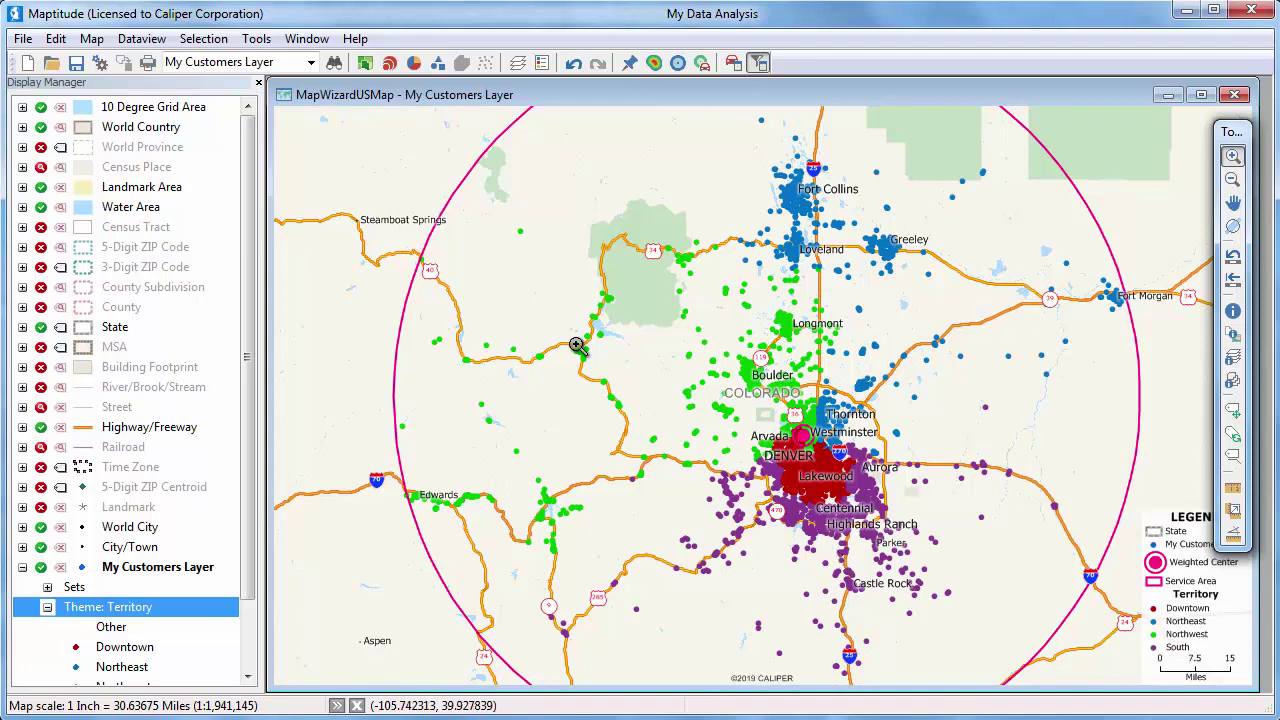
Apply a size theme that scales customer points by the QTR2 Sales field.
{"action": "left_click", "coordinate": [391, 64]}
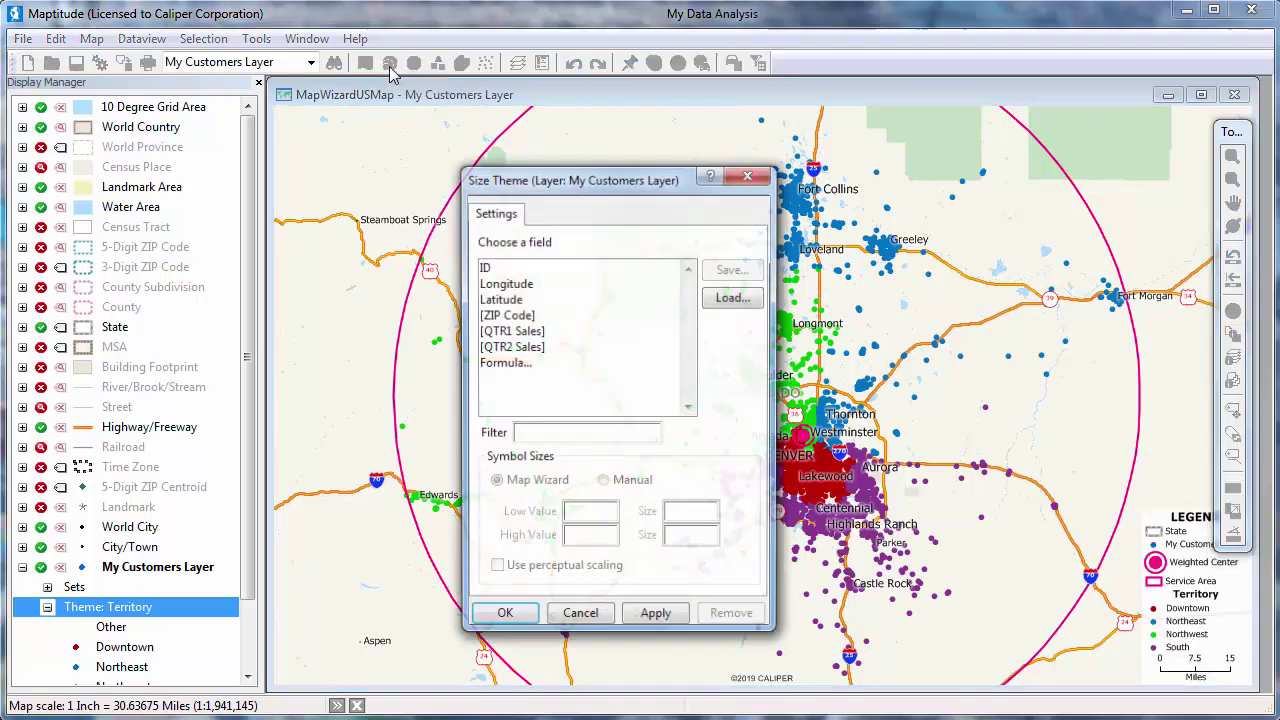
{"action": "left_click", "coordinate": [511, 347]}
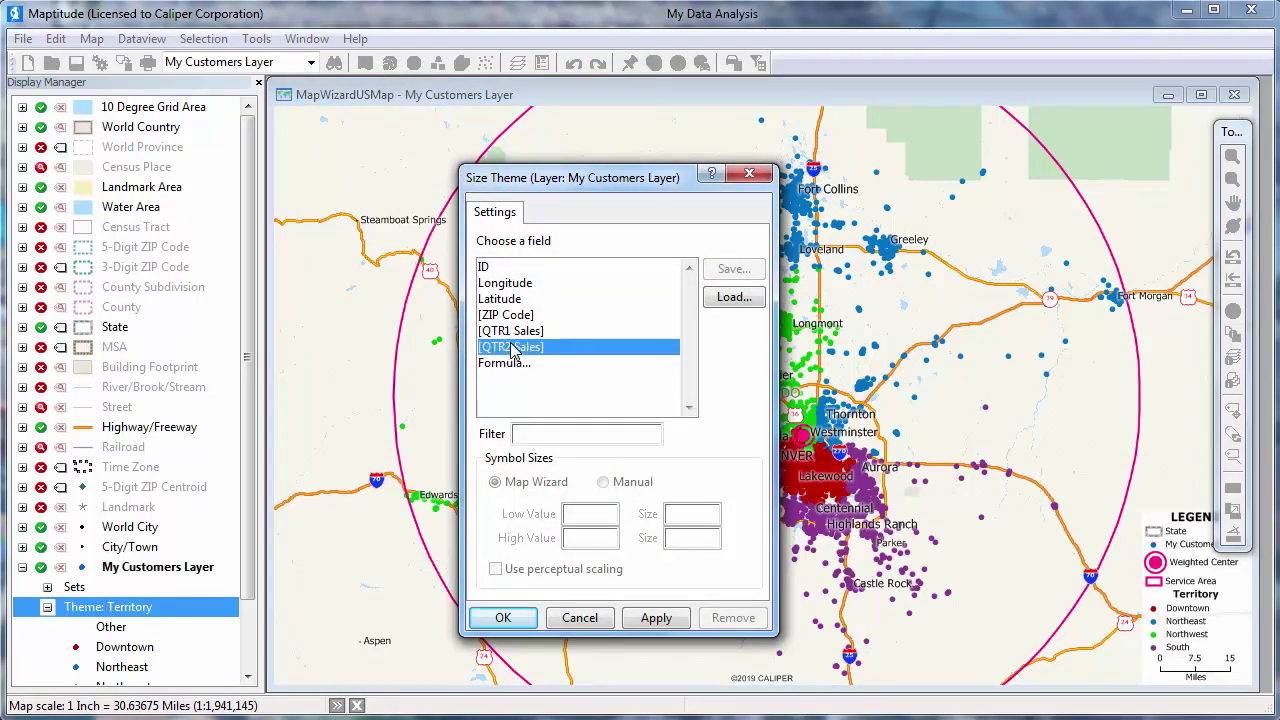
{"action": "left_click", "coordinate": [503, 617]}
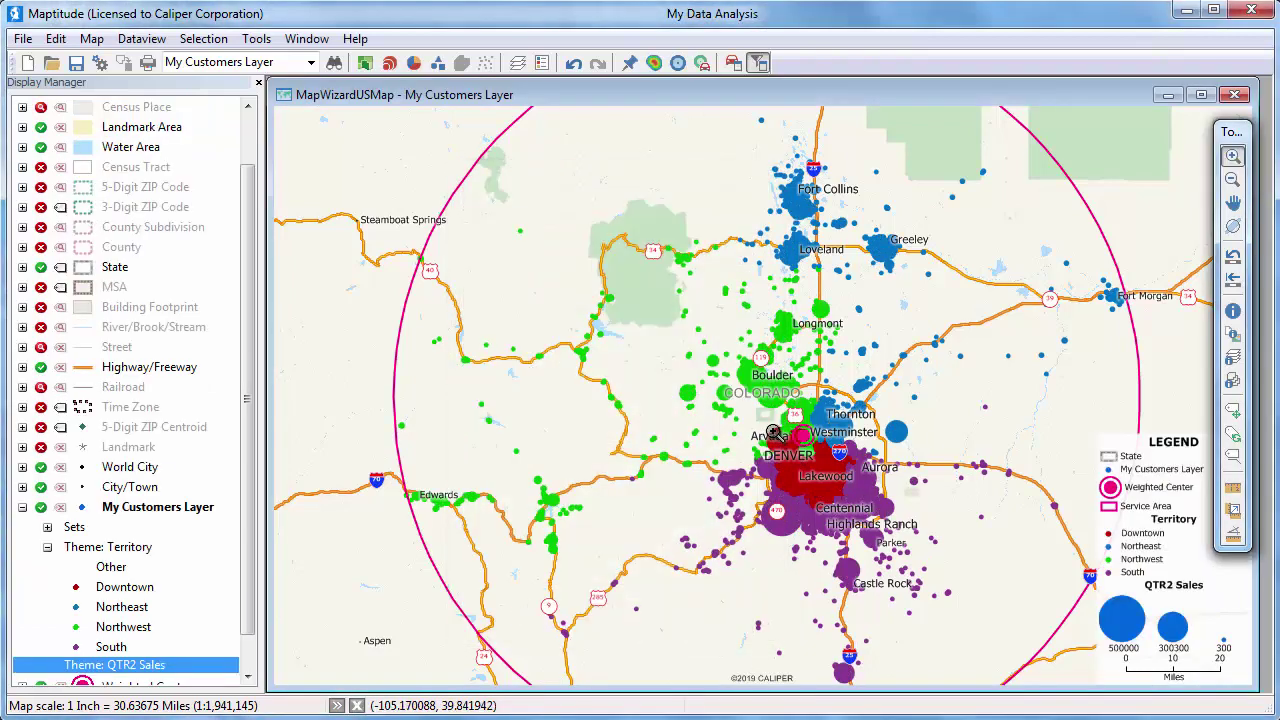
Zoom into the Denver area and view the records of a green, a large Downtown and a small red customer.
{"action": "left_click_drag", "start_coordinate": [776, 434], "coordinate": [861, 494]}
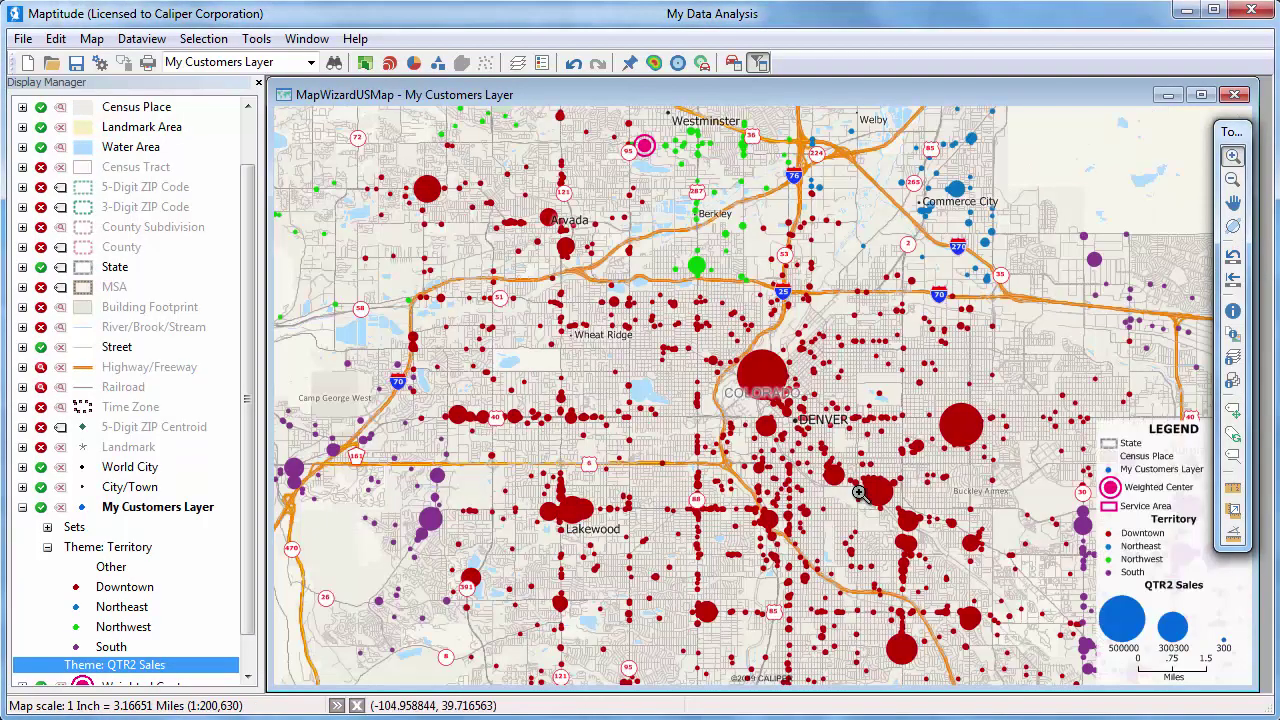
{"action": "left_click", "coordinate": [1235, 314]}
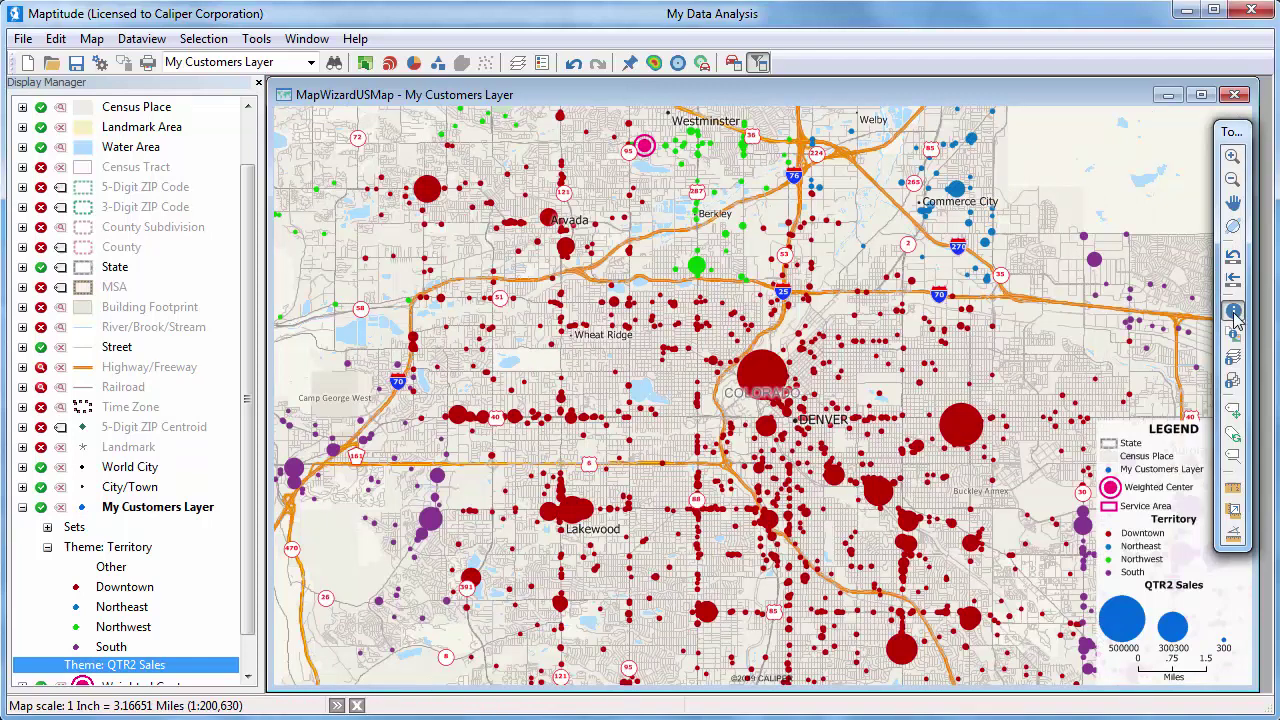
{"action": "left_click", "coordinate": [698, 268]}
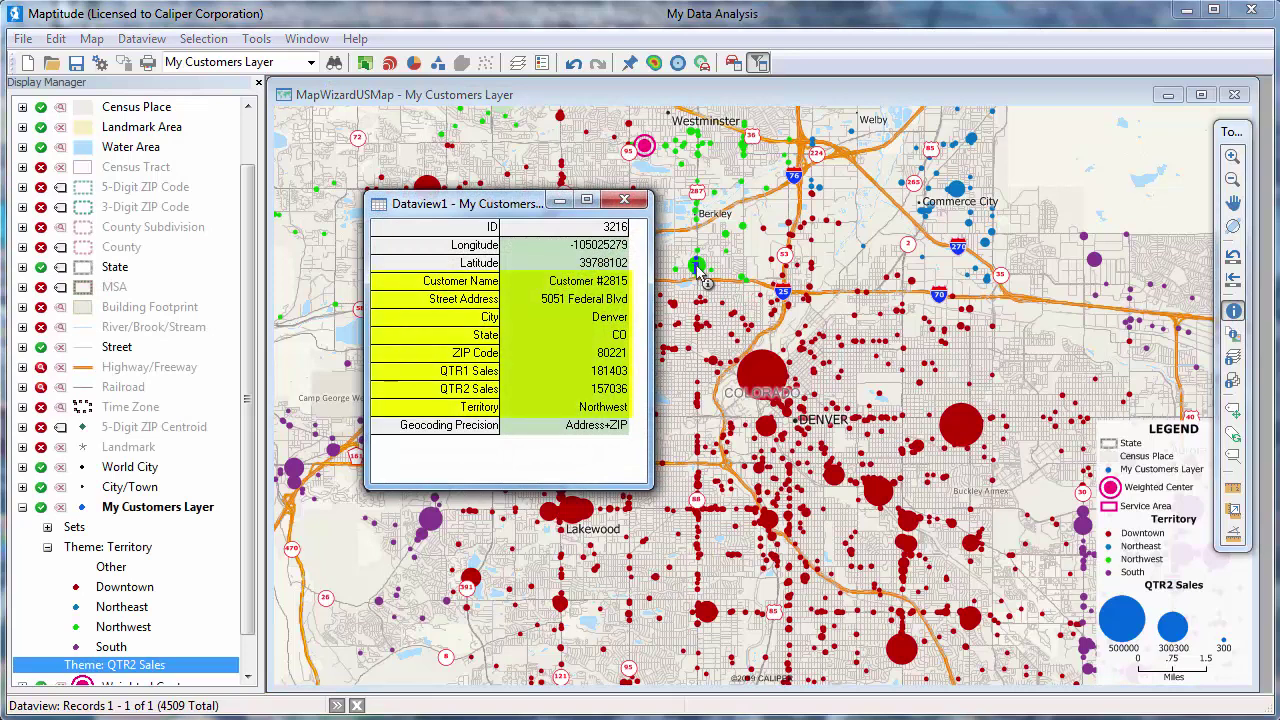
{"action": "left_click", "coordinate": [960, 426]}
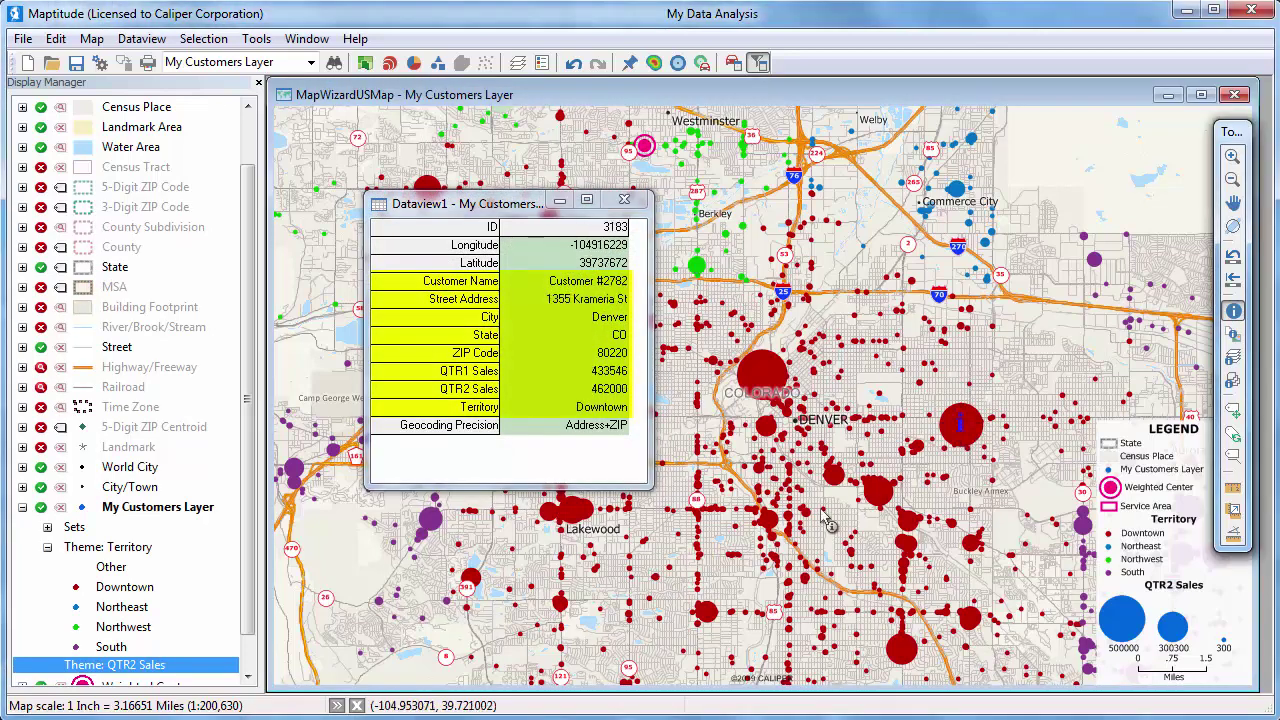
{"action": "left_click", "coordinate": [710, 618]}
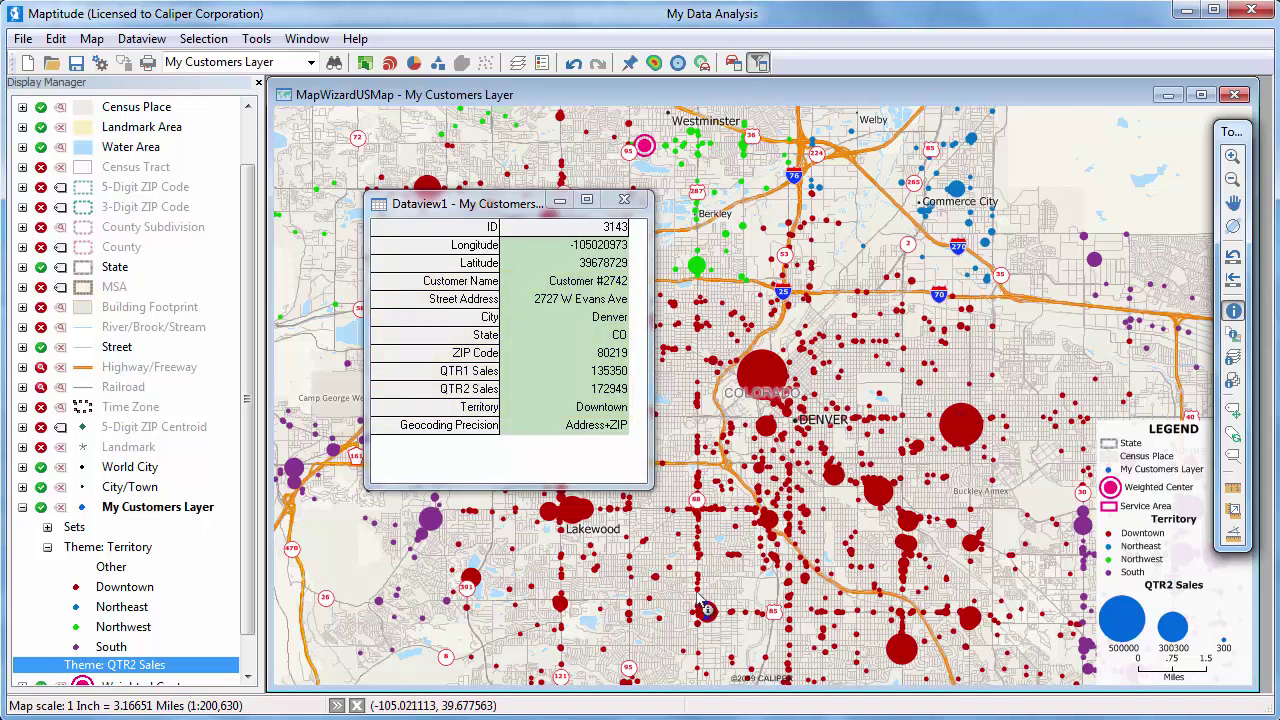
{"action": "left_click", "coordinate": [430, 200]}
Save the workspace under the name My Data Analysis.
{"action": "left_click", "coordinate": [427, 189]}
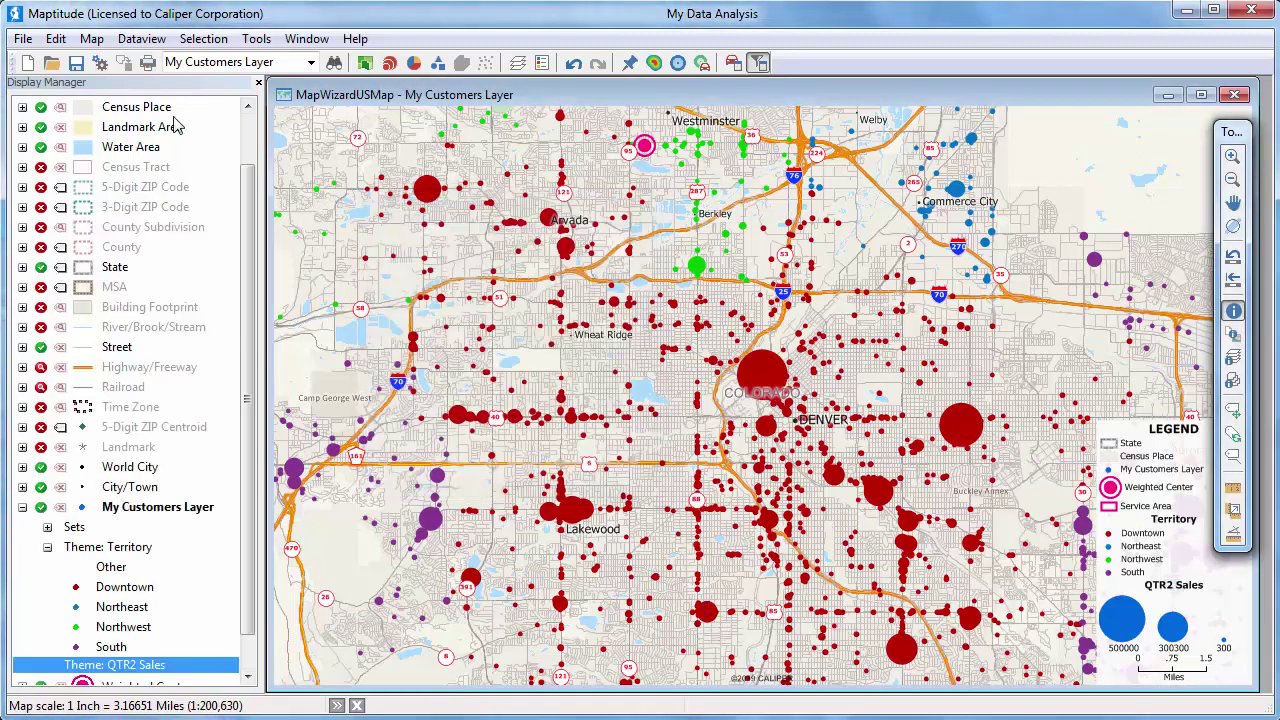
{"action": "left_click", "coordinate": [27, 40]}
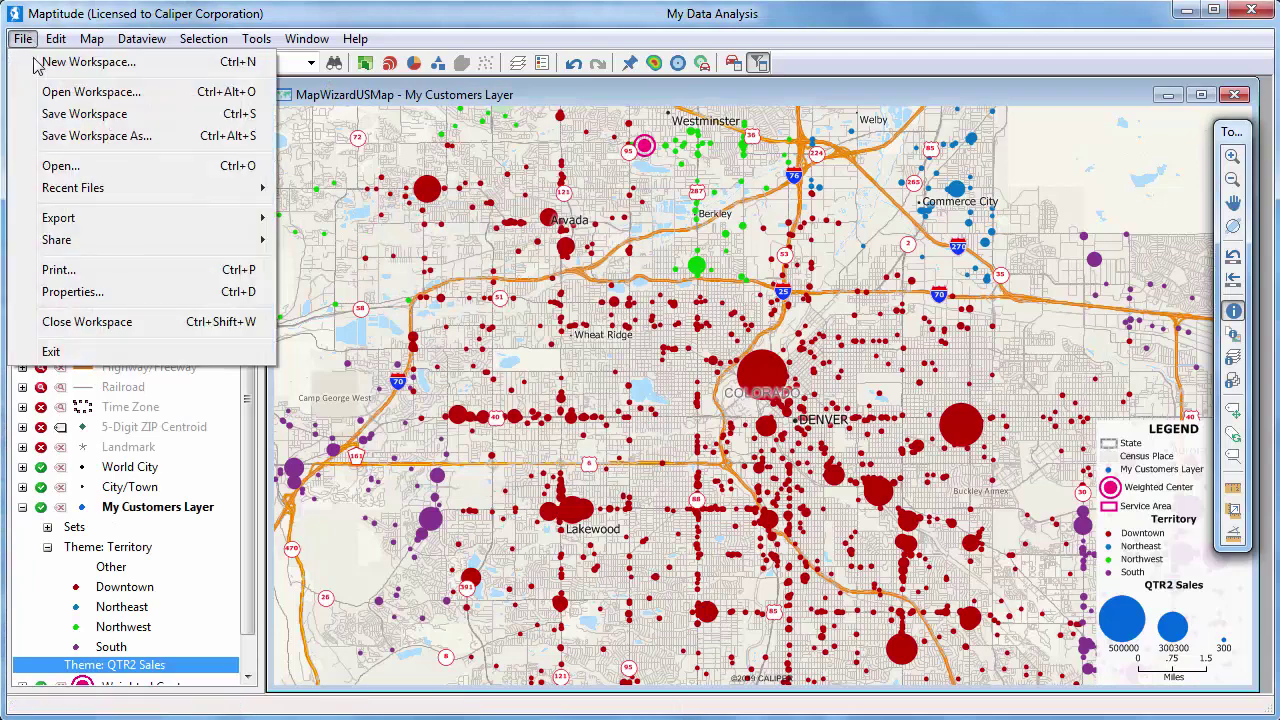
{"action": "left_click", "coordinate": [52, 116]}
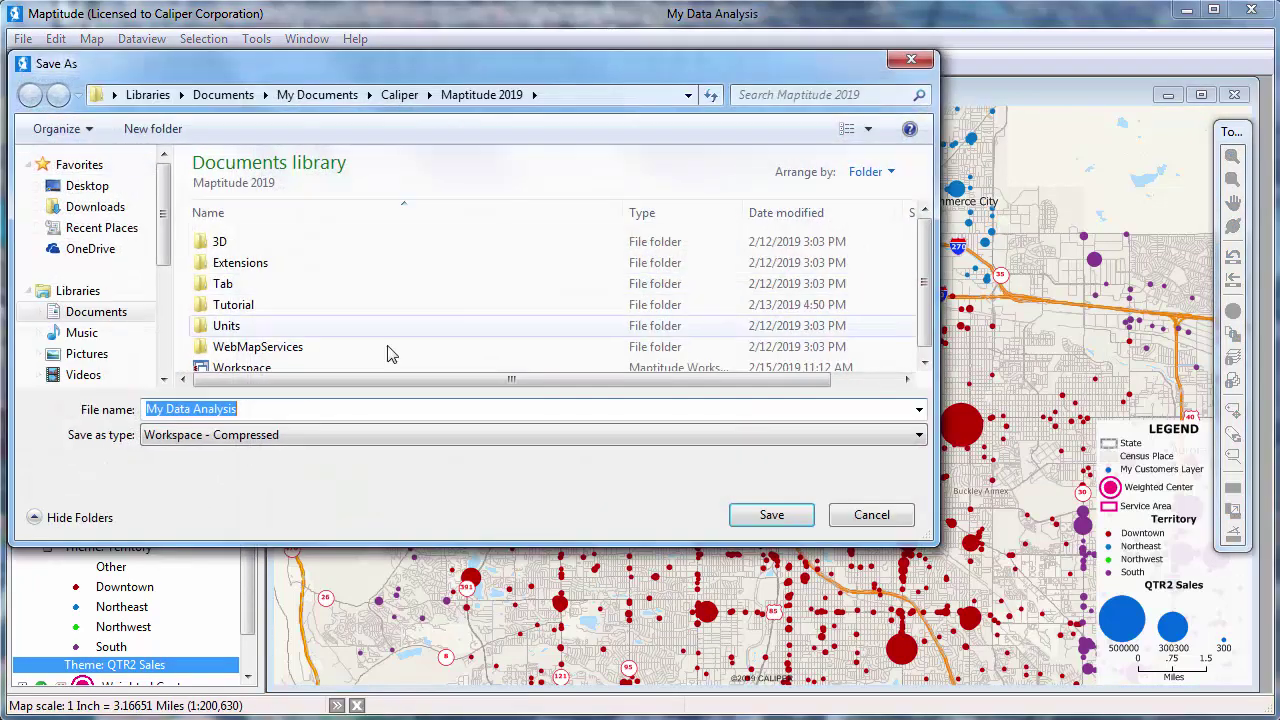
{"action": "left_click", "coordinate": [775, 516]}
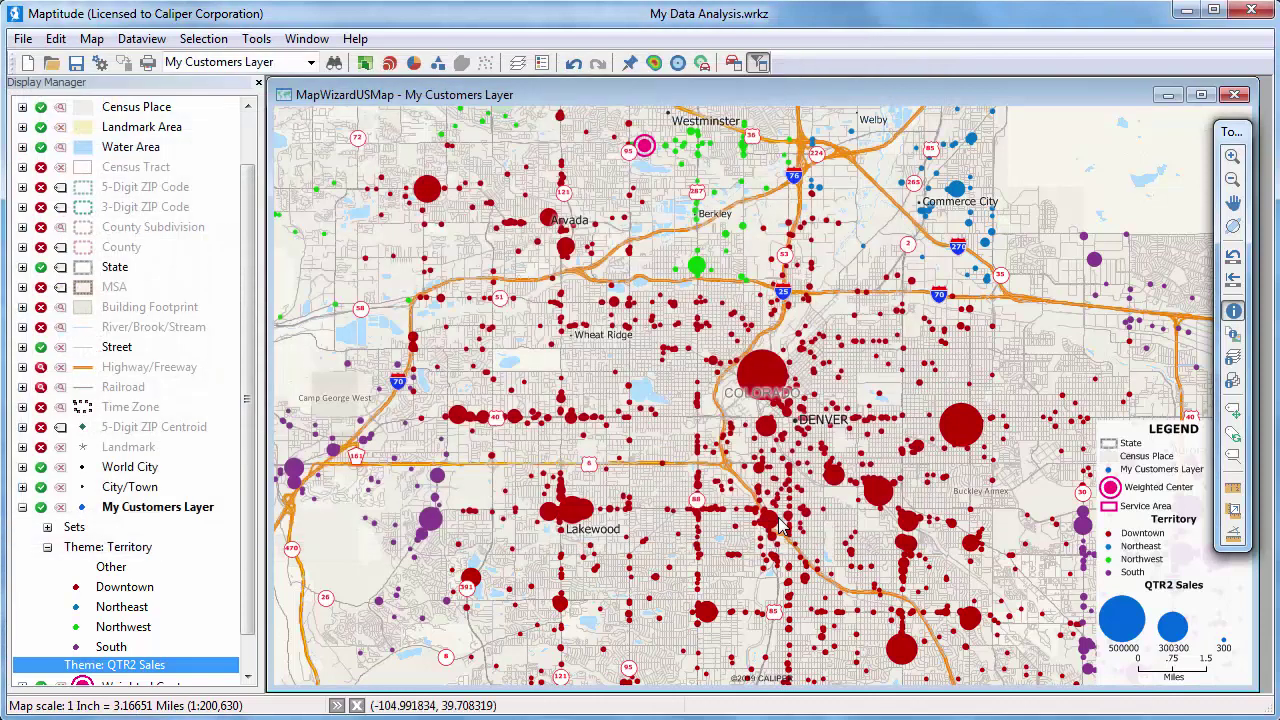